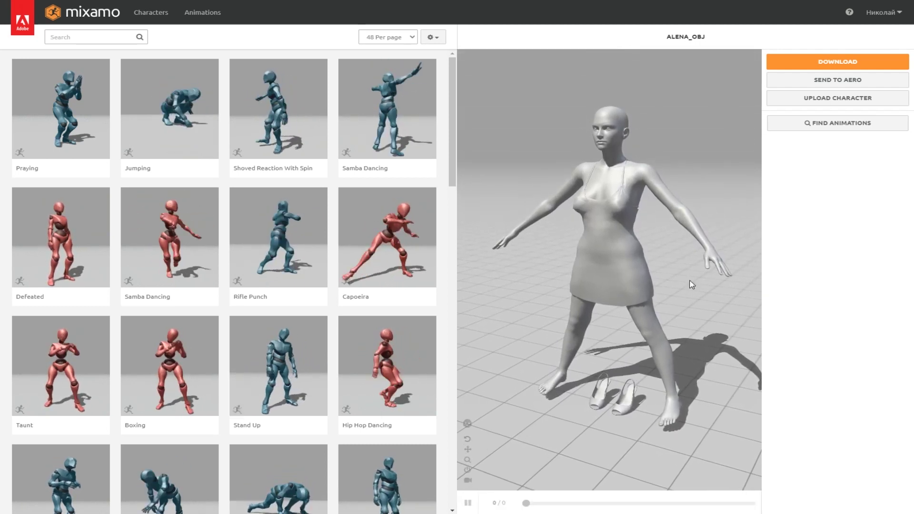
- Upload Catwoman_Batman_Returns.obj to Mixamo as a new character
{"action": "left_click", "coordinate": [842, 100]}
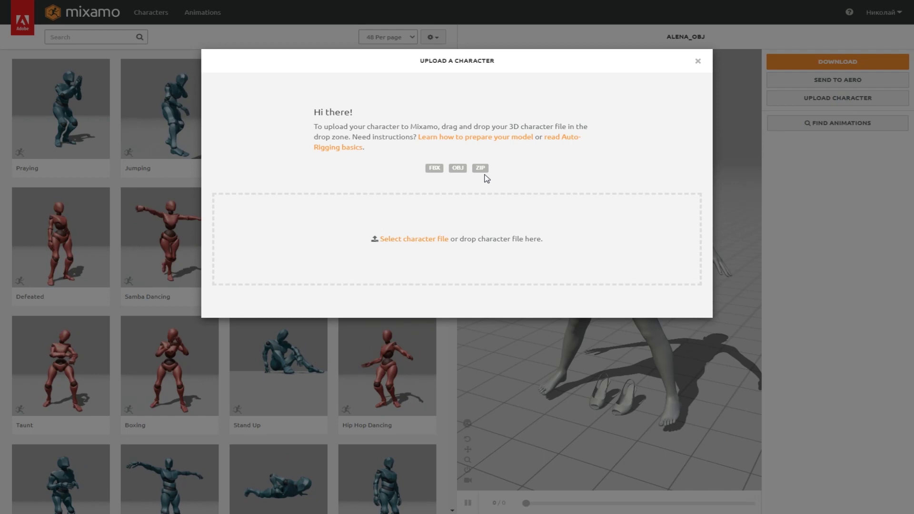
{"action": "left_click", "coordinate": [414, 240]}
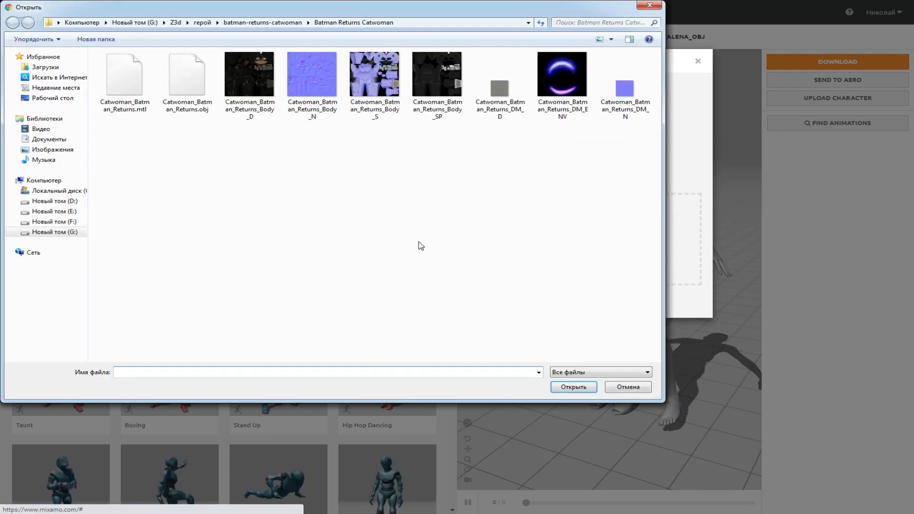
{"action": "double_click", "coordinate": [188, 78]}
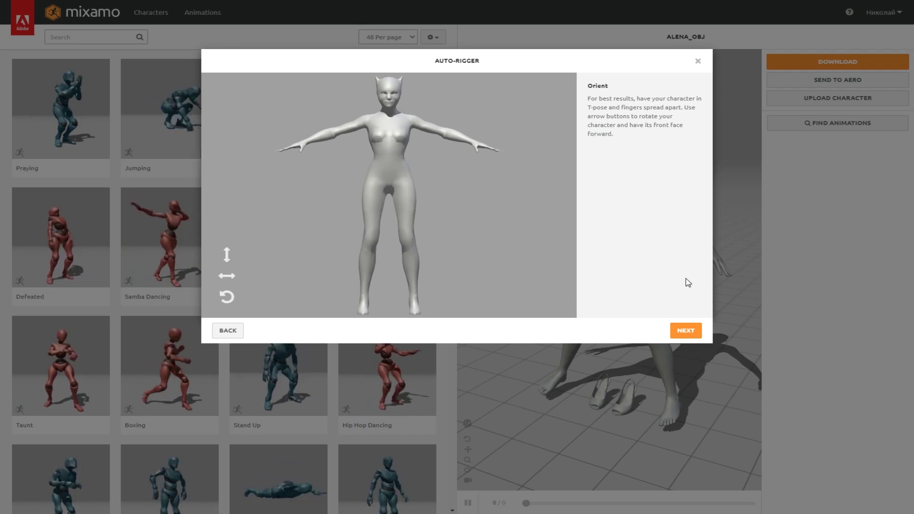
- Place the chin, wrist, elbow and knee markers on the Catwoman model
{"action": "left_click", "coordinate": [676, 330]}
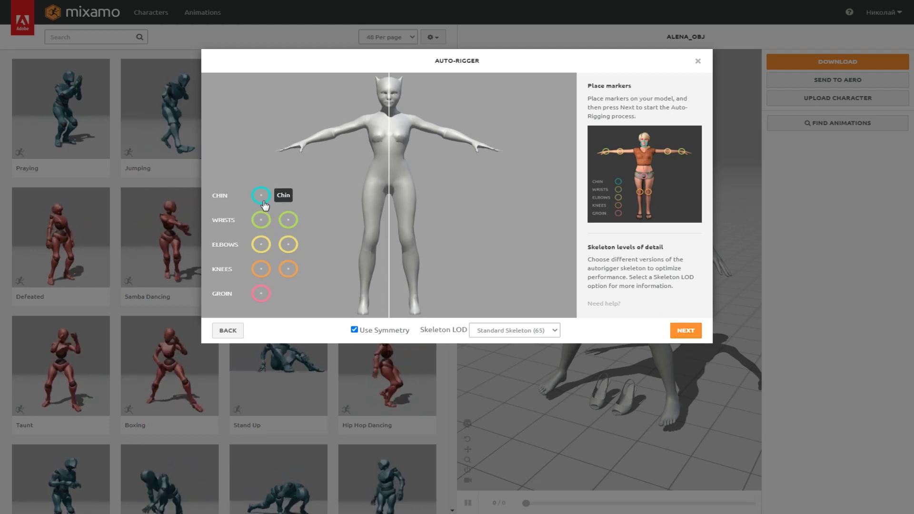
{"action": "left_click_drag", "start_coordinate": [260, 195], "coordinate": [391, 109]}
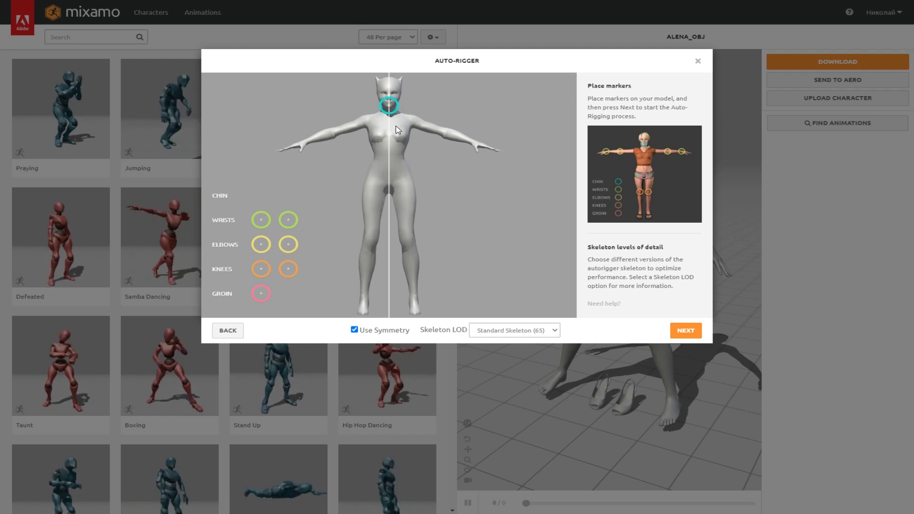
{"action": "left_click_drag", "start_coordinate": [265, 226], "coordinate": [306, 145]}
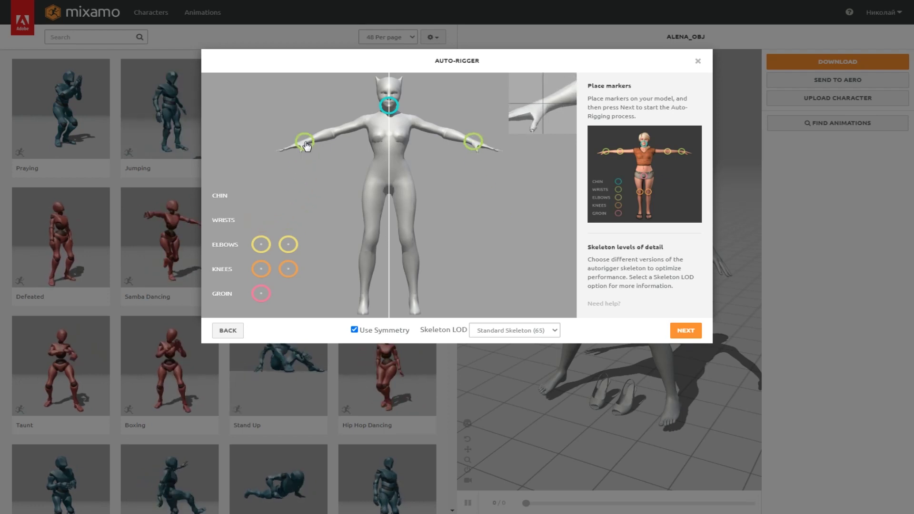
{"action": "left_click_drag", "start_coordinate": [306, 146], "coordinate": [306, 146]}
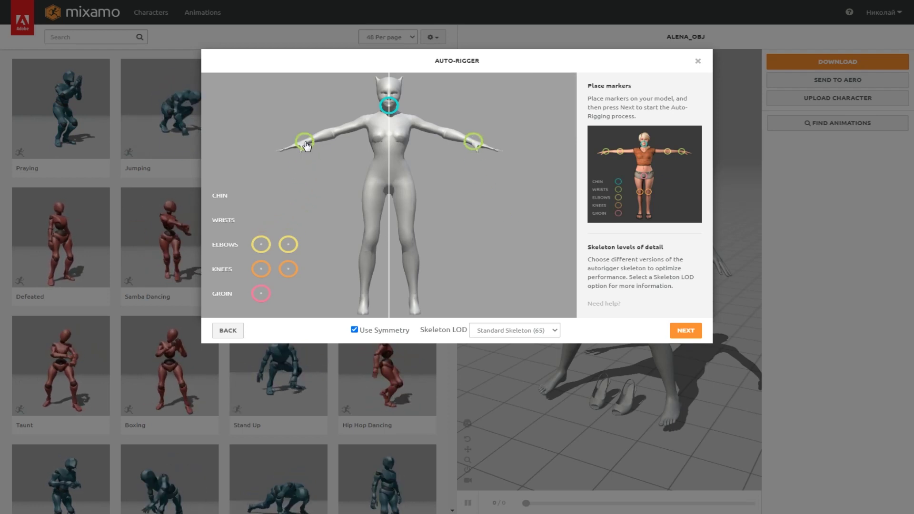
{"action": "left_click_drag", "start_coordinate": [264, 252], "coordinate": [260, 245]}
{"action": "left_click_drag", "start_coordinate": [320, 195], "coordinate": [341, 135]}
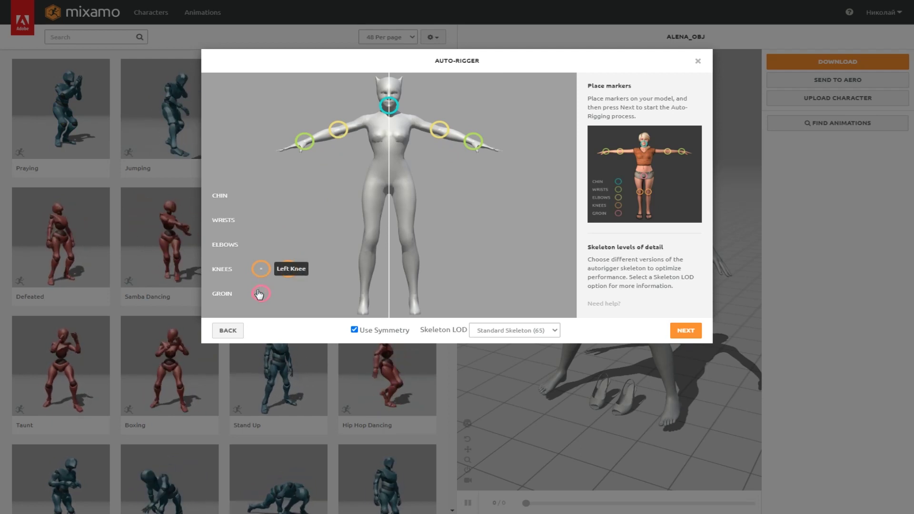
{"action": "left_click_drag", "start_coordinate": [260, 270], "coordinate": [373, 238]}
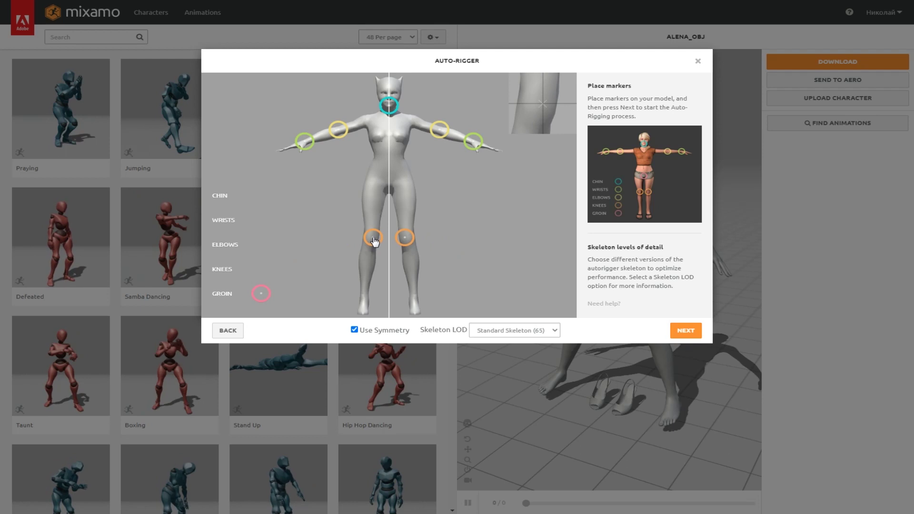
{"action": "left_click_drag", "start_coordinate": [372, 243], "coordinate": [392, 191]}
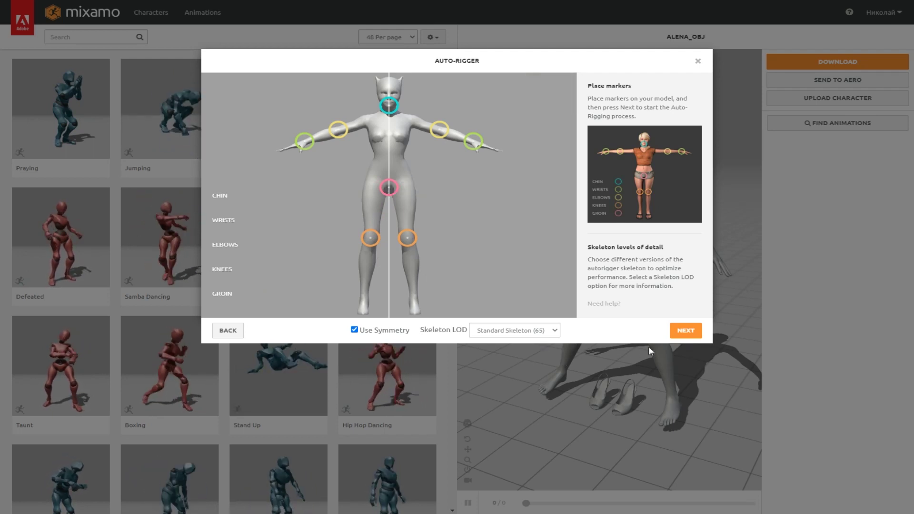
- Auto-rig Catwoman, accept the result and replace ALENA_OBJ as the active character
{"action": "left_click", "coordinate": [683, 331]}
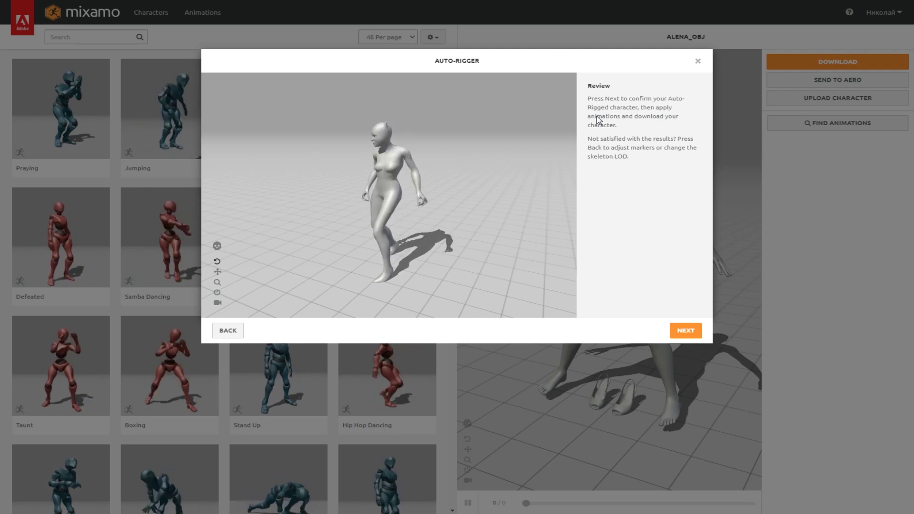
{"action": "left_click", "coordinate": [685, 332]}
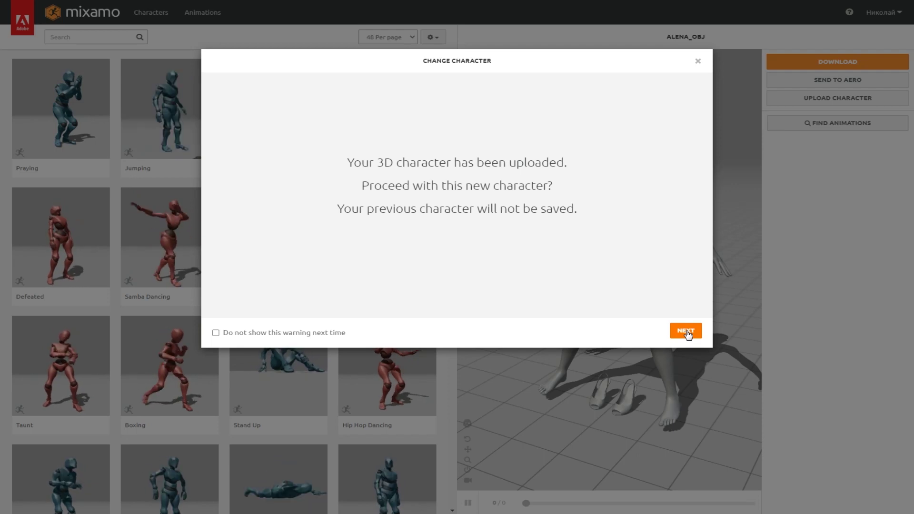
{"action": "left_click", "coordinate": [686, 330]}
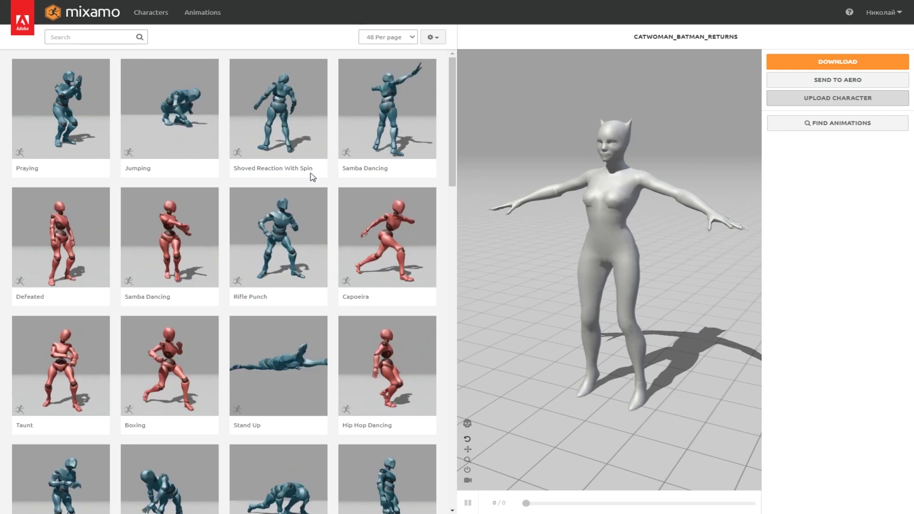
- Filter animations to the Dance genre and apply Bellydancing to Catwoman
{"action": "left_click", "coordinate": [100, 38]}
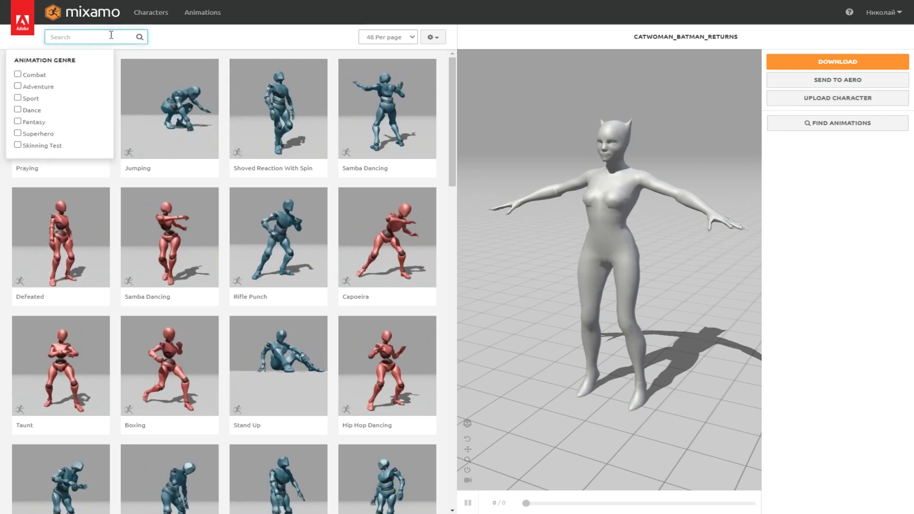
{"action": "left_click", "coordinate": [46, 114]}
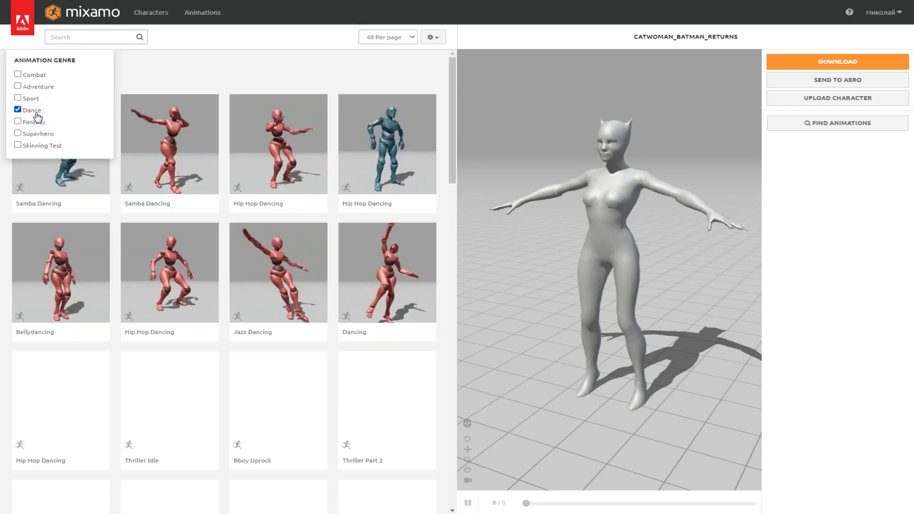
{"action": "left_click", "coordinate": [345, 55]}
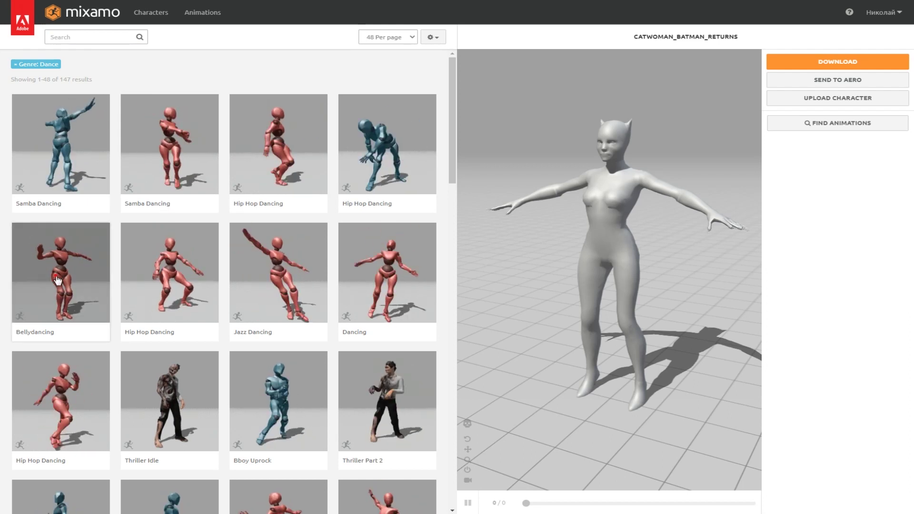
{"action": "left_click", "coordinate": [57, 280]}
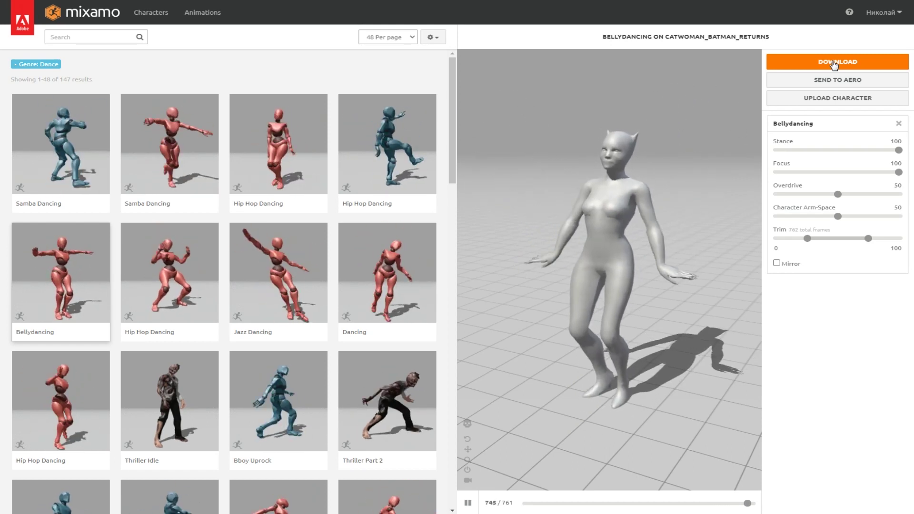
- Download Bellydancing as FBX with skin, 30 fps, no keyframe reduction
{"action": "left_click", "coordinate": [832, 61]}
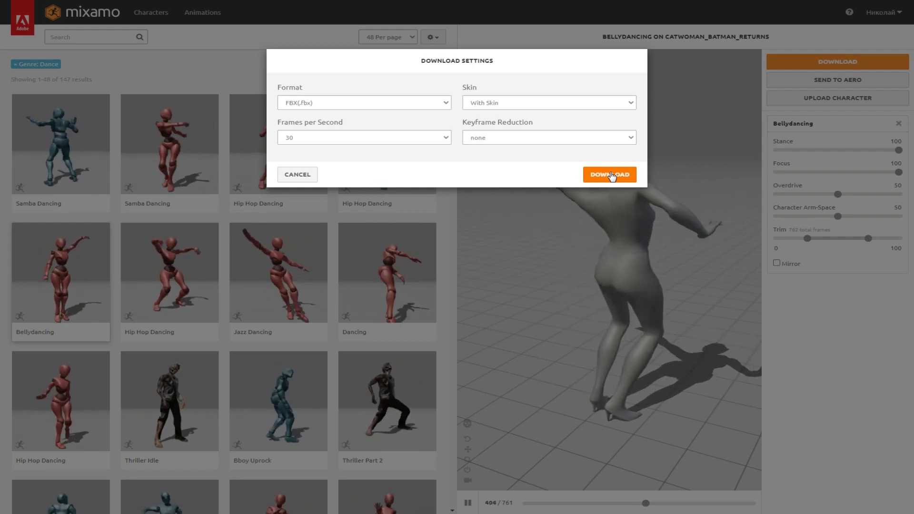
{"action": "left_click", "coordinate": [610, 174]}
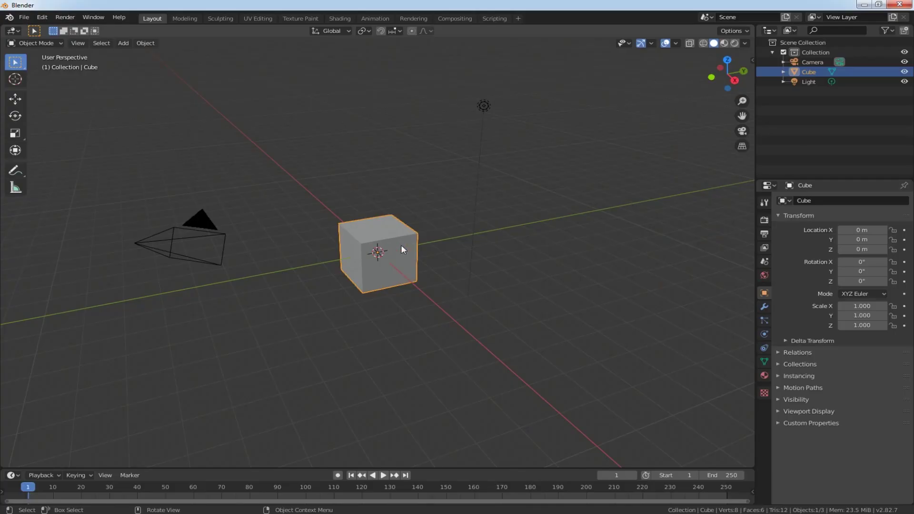
- Delete the default cube and import Bellydancing.fbx into Blender
{"action": "key", "text": "Delete"}
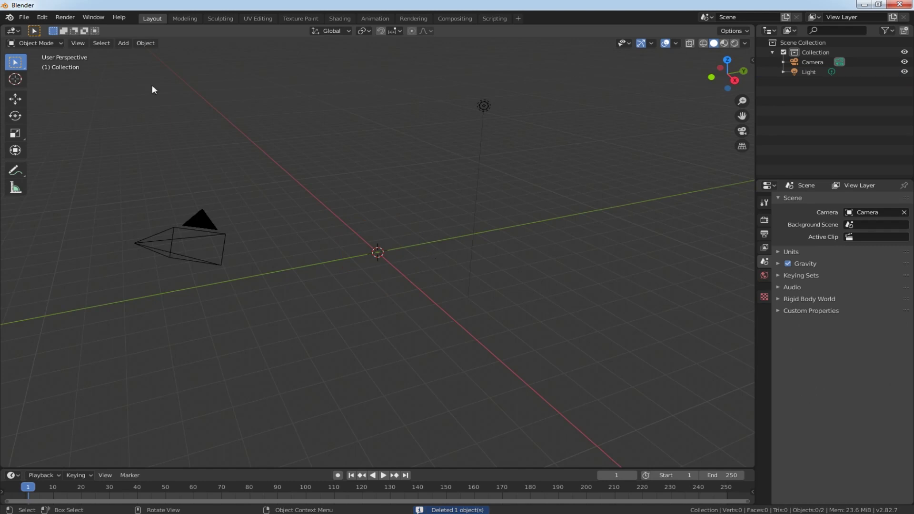
{"action": "left_click", "coordinate": [23, 19]}
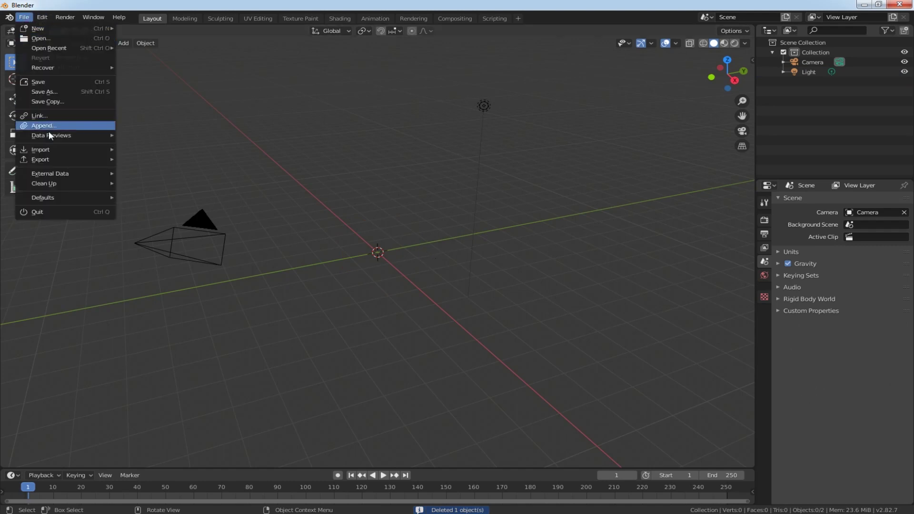
{"action": "mouse_move", "coordinate": [57, 151]}
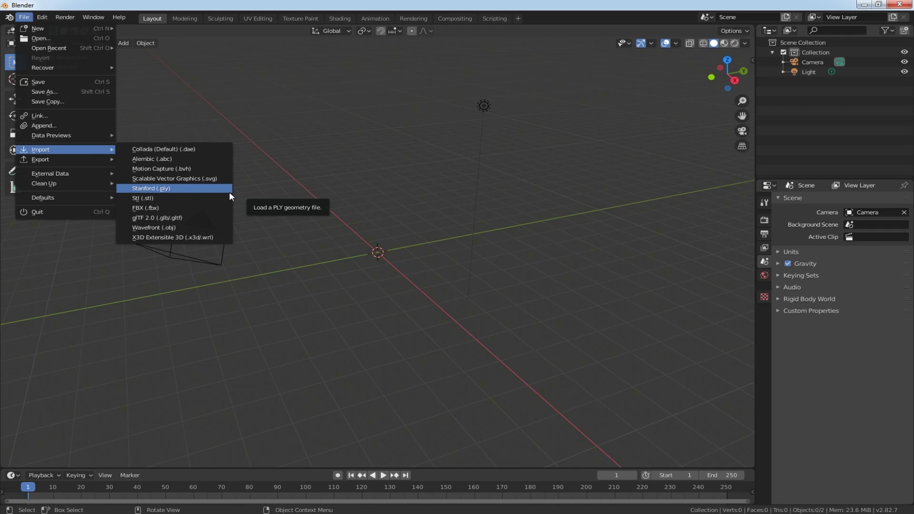
{"action": "left_click", "coordinate": [179, 208]}
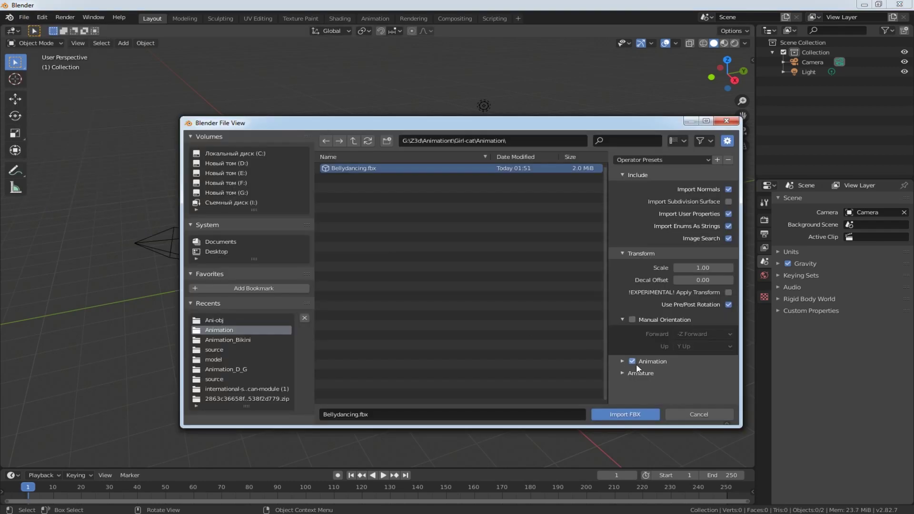
{"action": "left_click", "coordinate": [614, 412]}
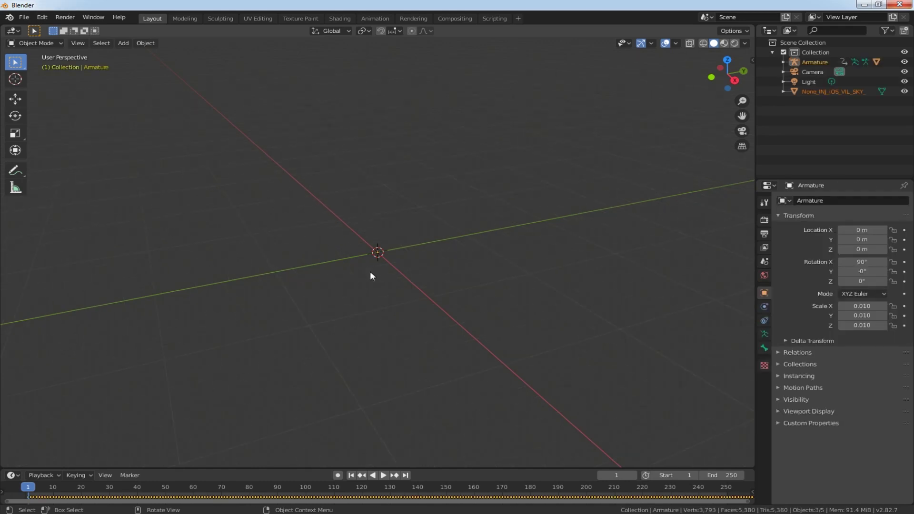
- Zoom in on the imported figure and play back its dance animation
{"action": "scroll", "coordinate": [369, 270], "scroll_direction": "up", "scroll_amount": 2}
{"action": "scroll", "coordinate": [370, 270], "scroll_direction": "up", "scroll_amount": 3}
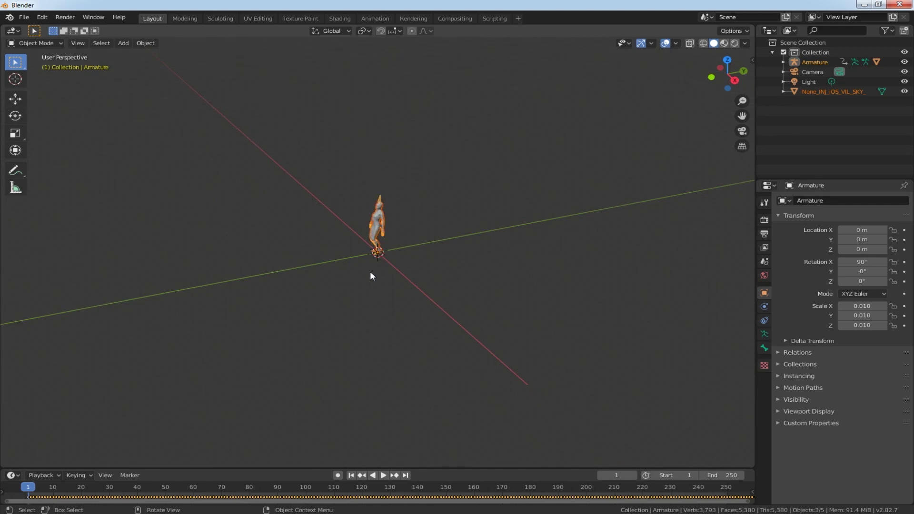
{"action": "left_click", "coordinate": [383, 474]}
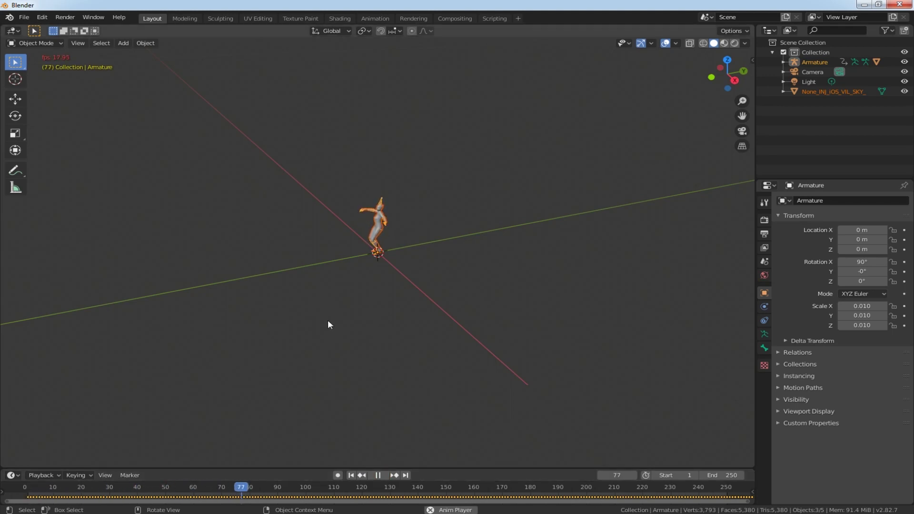
{"action": "left_click", "coordinate": [378, 475]}
- Set the timeline end frame to 761
{"action": "left_click", "coordinate": [731, 476]}
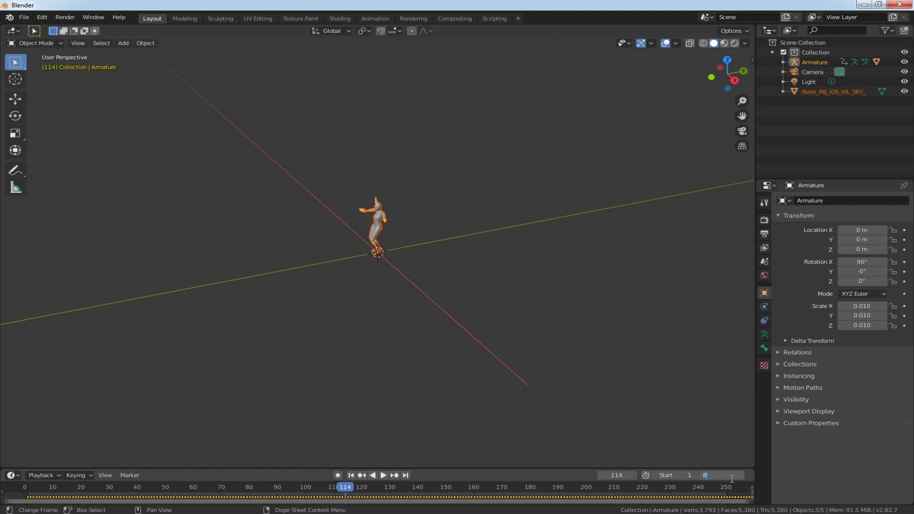
{"action": "type", "text": "76"}
{"action": "type", "text": "1"}
{"action": "left_click", "coordinate": [668, 422]}
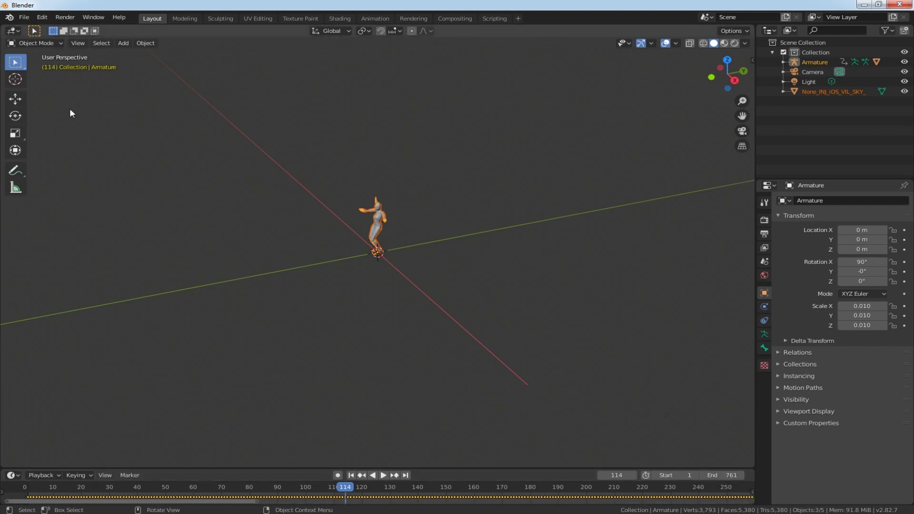
- Export the scene as Wavefront OBJ with Animation enabled into the Ani-obj folder
{"action": "left_click", "coordinate": [25, 19]}
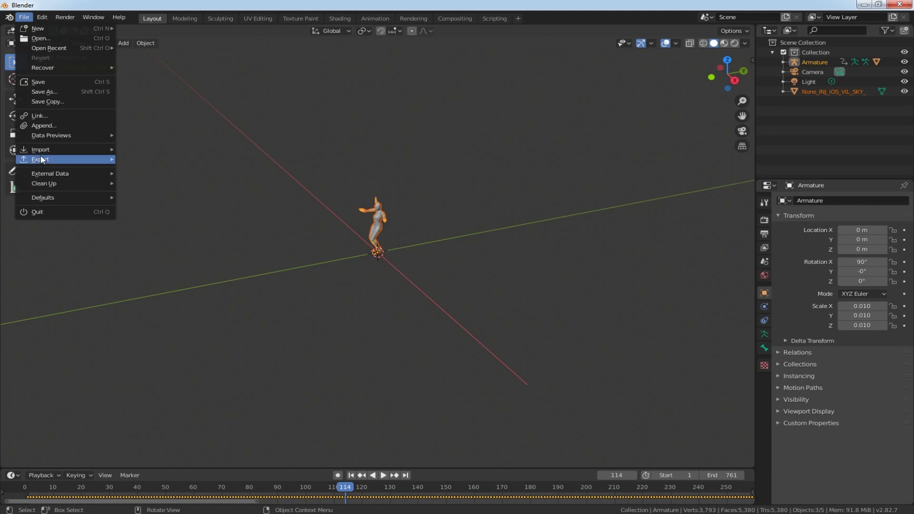
{"action": "key", "text": "Escape"}
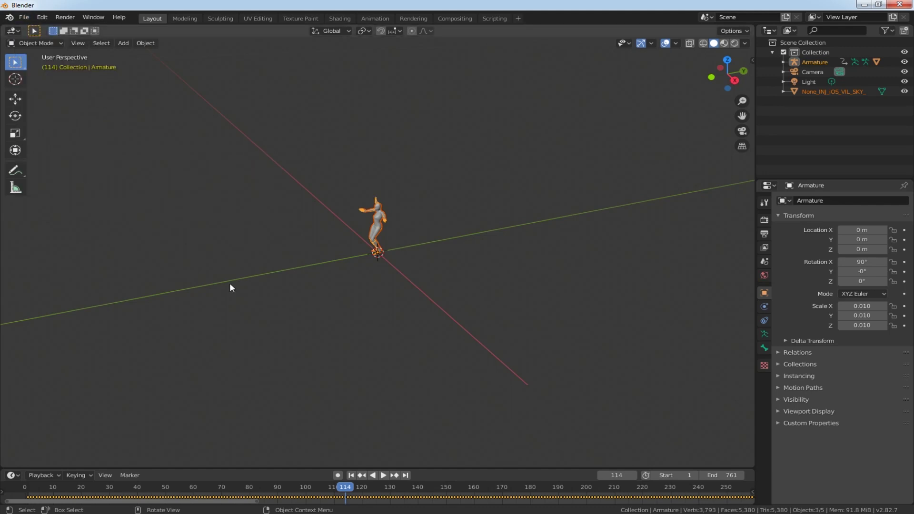
{"action": "left_click", "coordinate": [24, 18]}
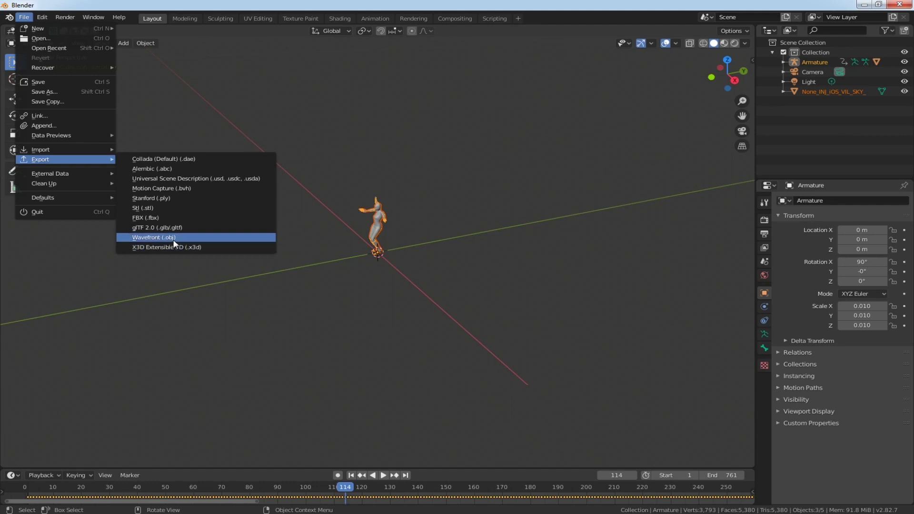
{"action": "left_click", "coordinate": [224, 237]}
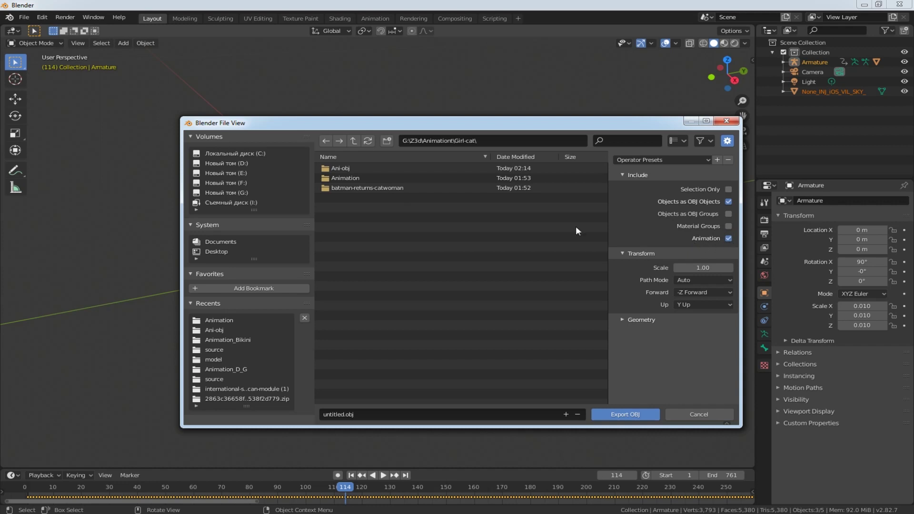
{"action": "left_click", "coordinate": [343, 167]}
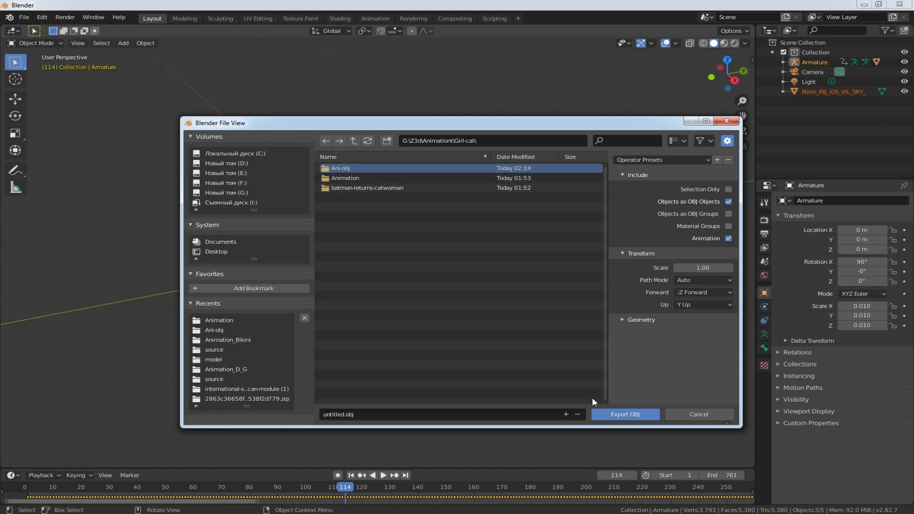
{"action": "double_click", "coordinate": [350, 168]}
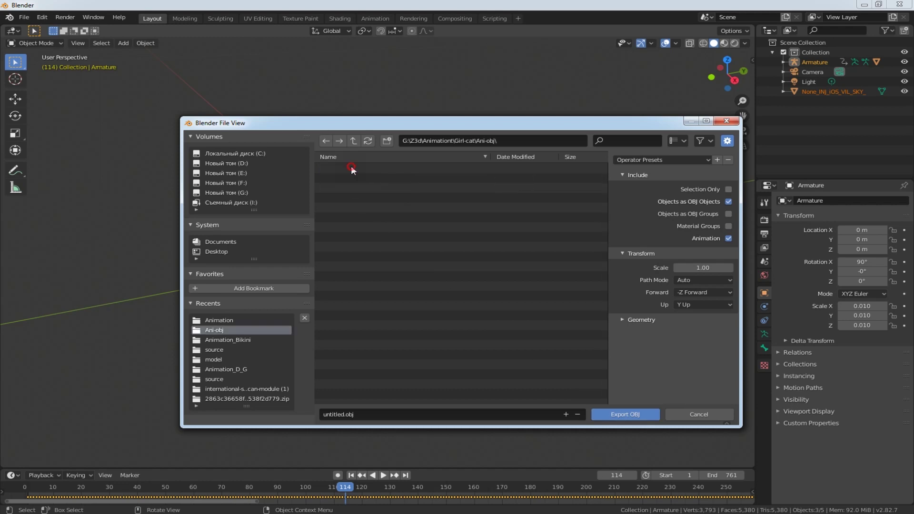
{"action": "left_click", "coordinate": [631, 415]}
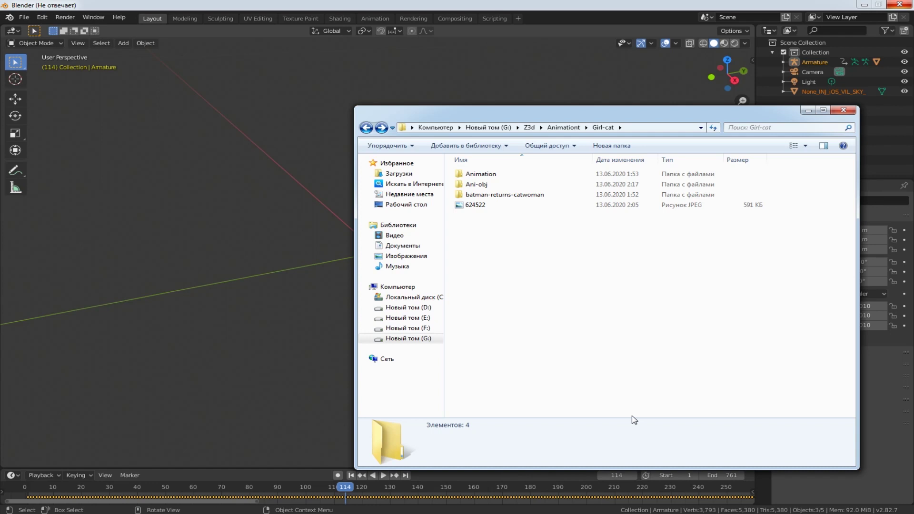
- Confirm Ani-obj holds the 1,522 exported OBJ/MTL frame files, then return to Blender
{"action": "double_click", "coordinate": [476, 184]}
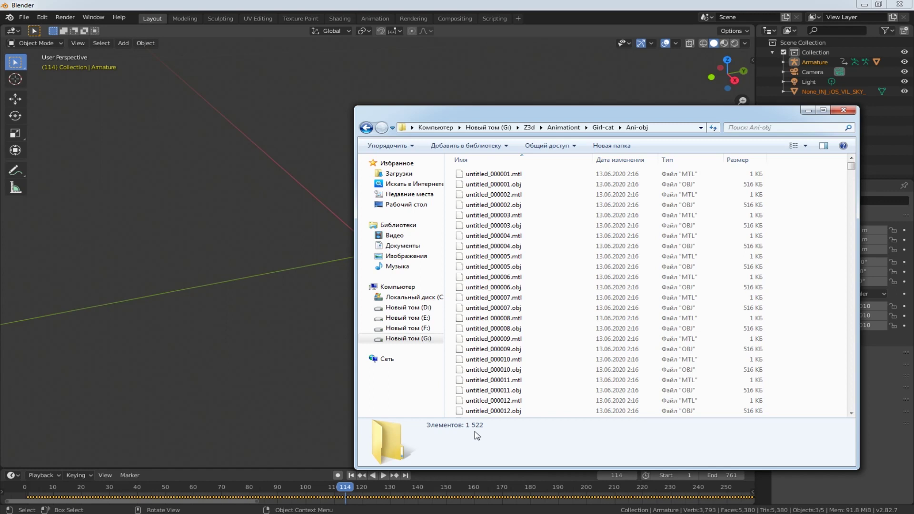
{"action": "left_click", "coordinate": [315, 401]}
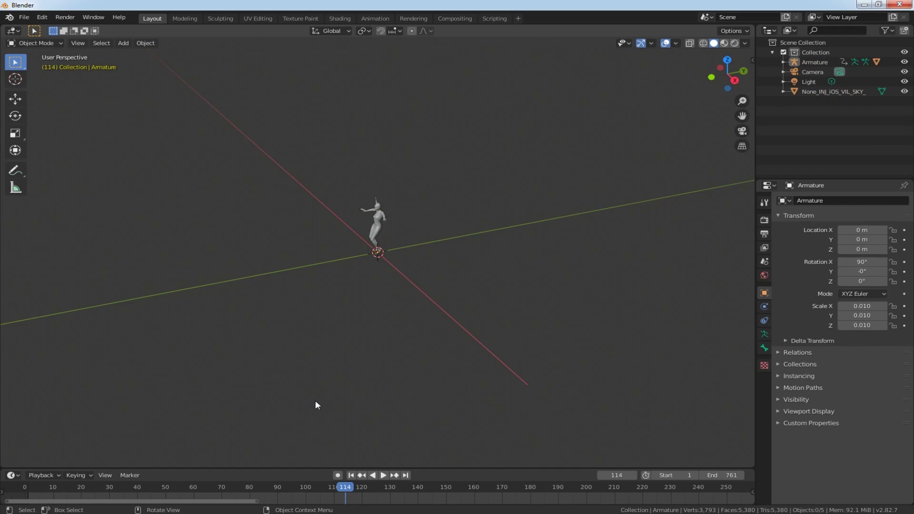
- Close Blender without saving and start a new composition in After Effects
{"action": "left_click", "coordinate": [900, 7]}
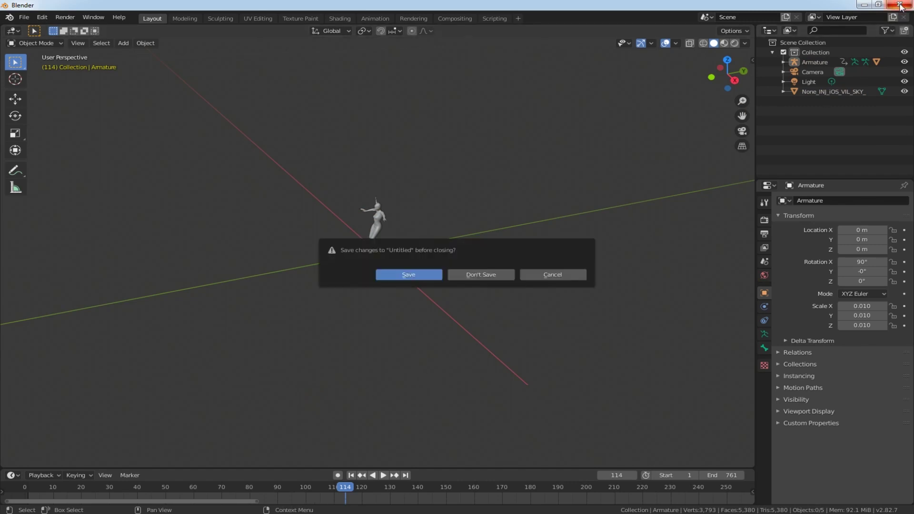
{"action": "left_click", "coordinate": [484, 273]}
{"action": "left_click", "coordinate": [409, 191]}
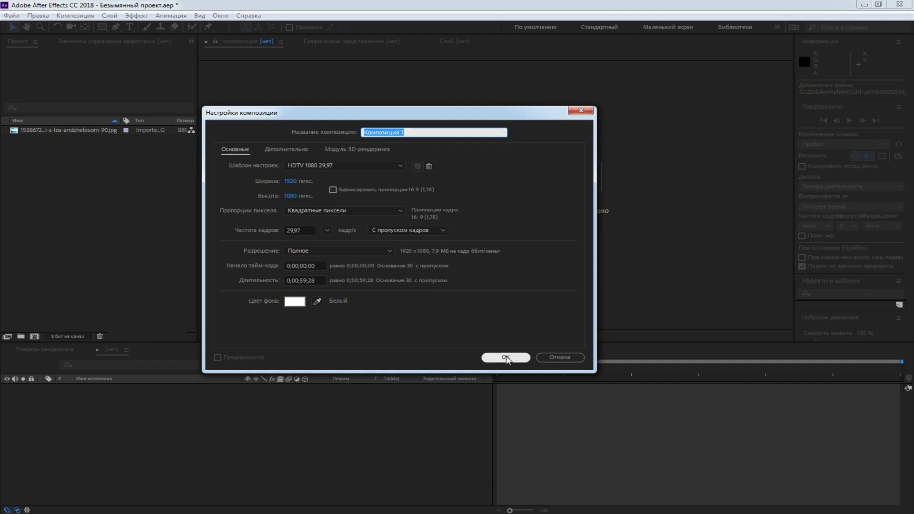
- Create the 1920×1080 composition and add a new solid layer named cat-girl
{"action": "left_click", "coordinate": [506, 358]}
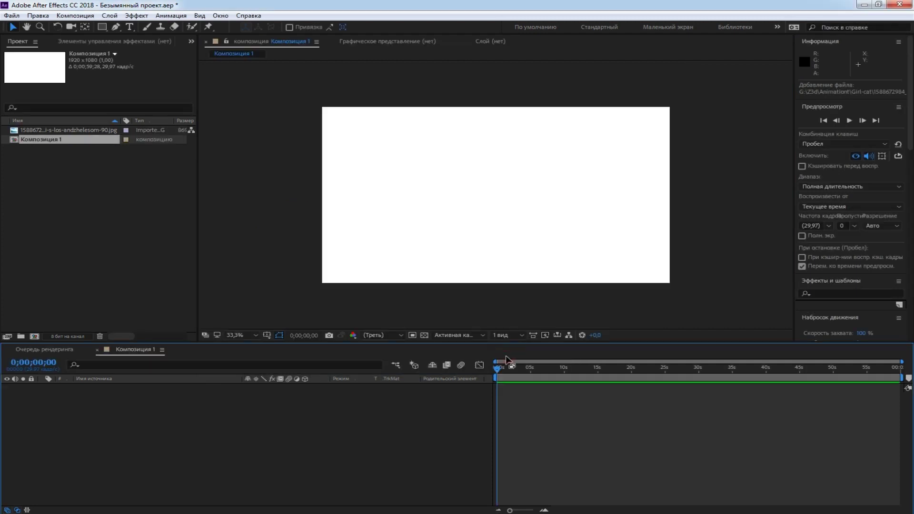
{"action": "right_click", "coordinate": [176, 412]}
{"action": "mouse_move", "coordinate": [229, 304]}
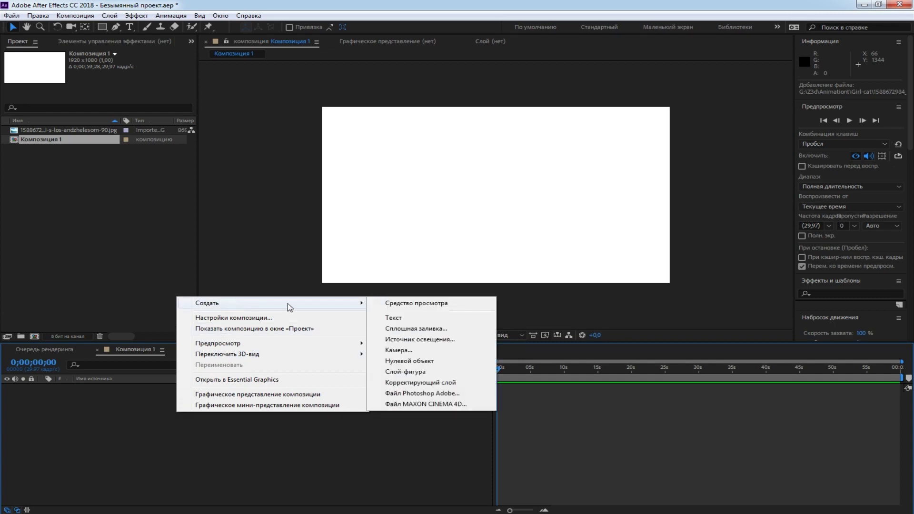
{"action": "left_click", "coordinate": [436, 329]}
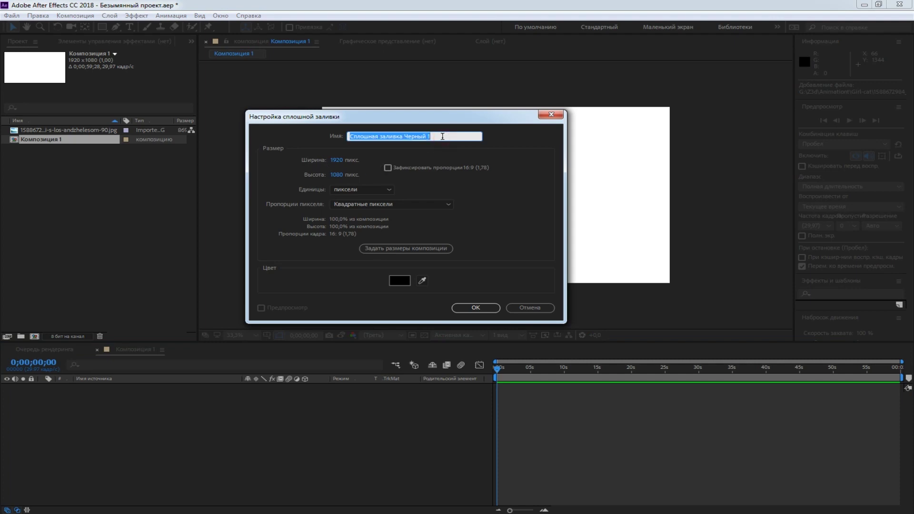
{"action": "type", "text": "cat-girl"}
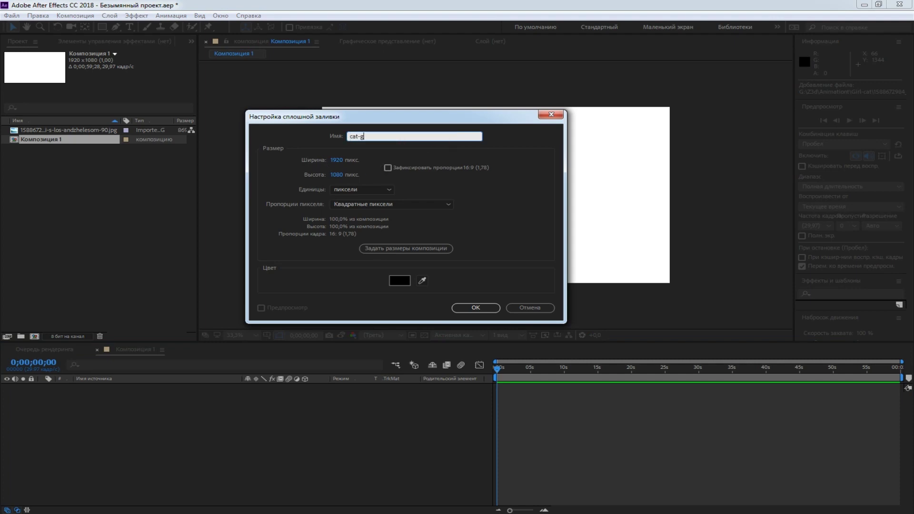
{"action": "left_click", "coordinate": [476, 308]}
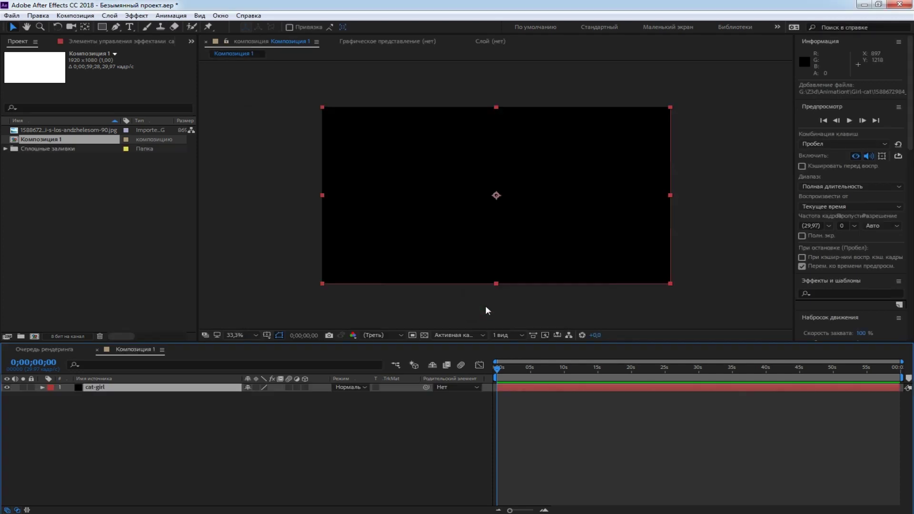
- Apply the Video Copilot Element effect to the cat-girl layer
{"action": "left_click", "coordinate": [136, 15]}
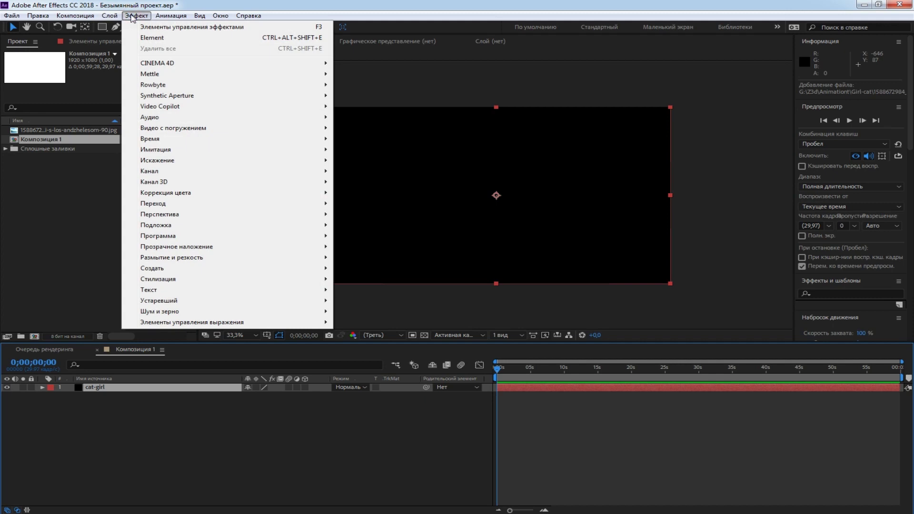
{"action": "mouse_move", "coordinate": [179, 108]}
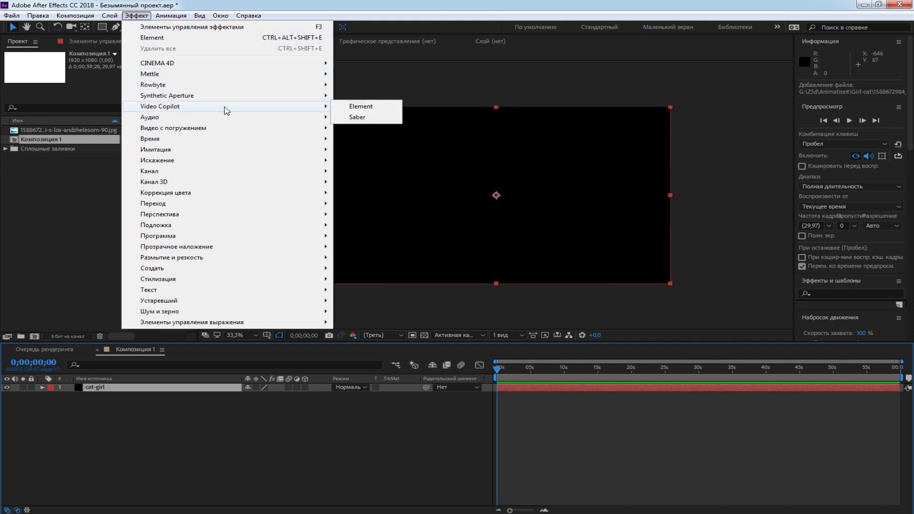
{"action": "left_click", "coordinate": [364, 108]}
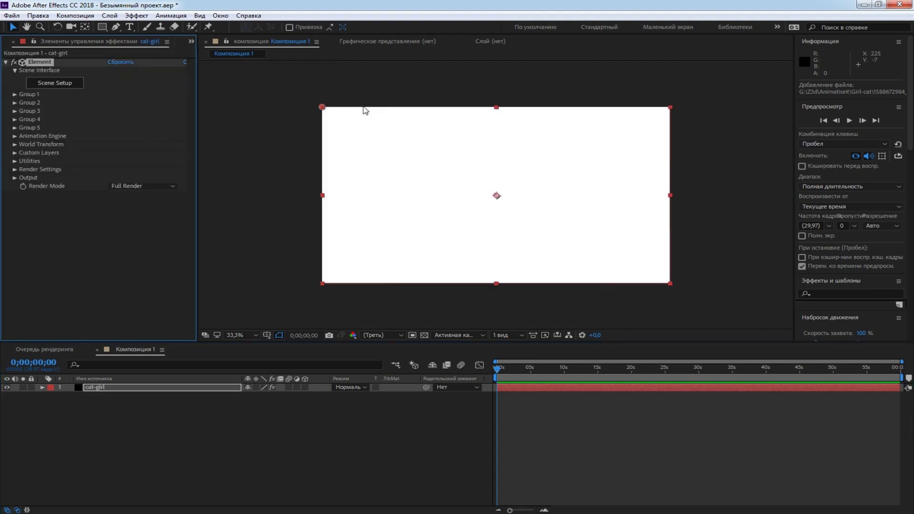
- Open Element's Scene Setup, cancelling an accidental single-object import
{"action": "left_click", "coordinate": [60, 84]}
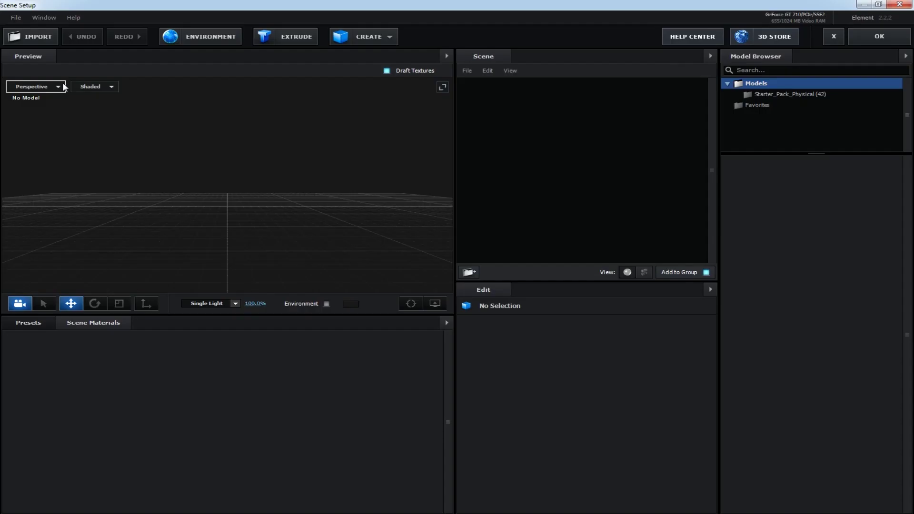
{"action": "left_click", "coordinate": [31, 39]}
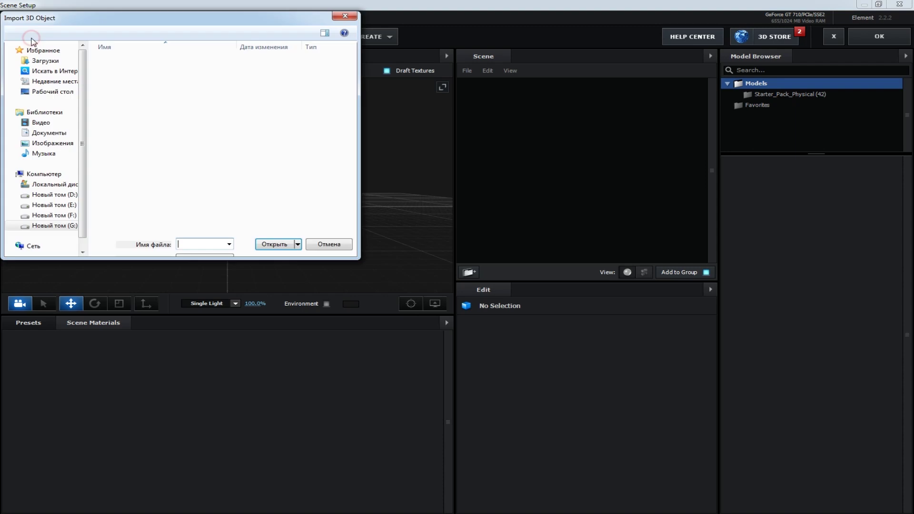
{"action": "key", "text": "Escape"}
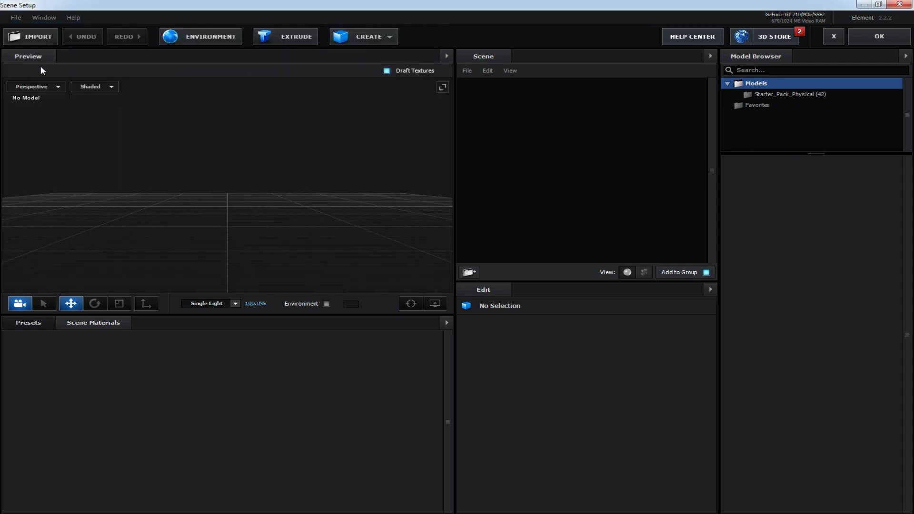
- Import the 761-frame OBJ sequence starting at untitled_000001.obj with Physical Shader materials
{"action": "left_click", "coordinate": [19, 20]}
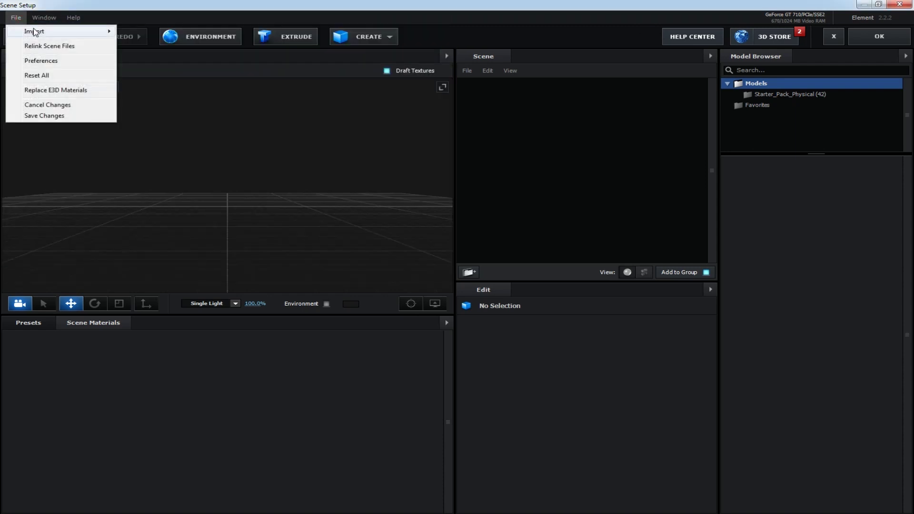
{"action": "mouse_move", "coordinate": [33, 31]}
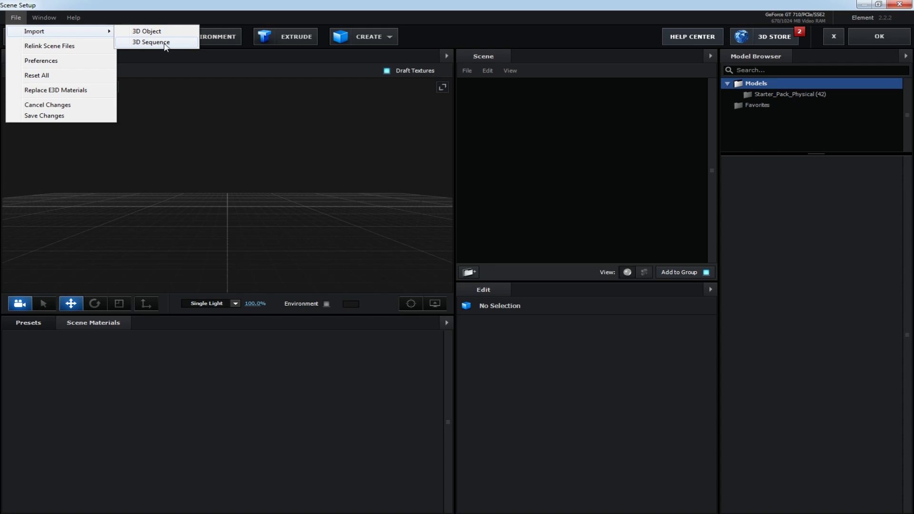
{"action": "left_click", "coordinate": [165, 43]}
{"action": "left_click", "coordinate": [146, 88]}
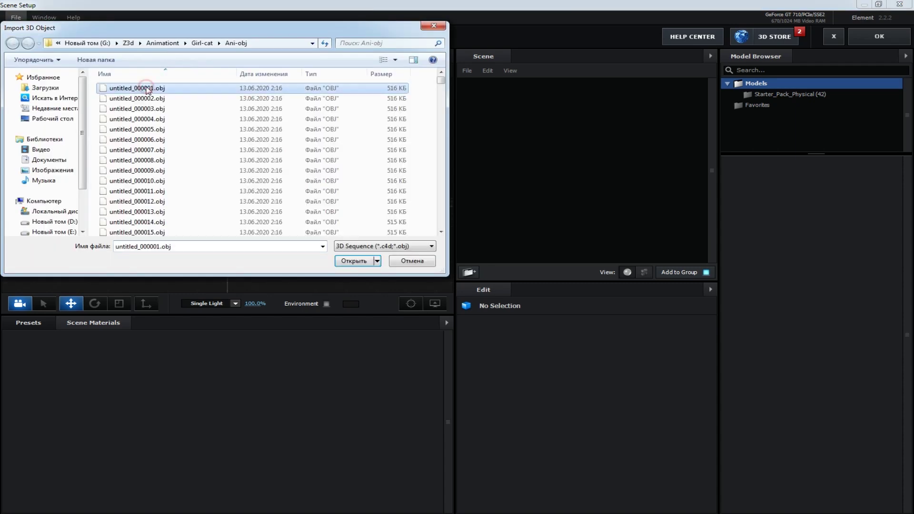
{"action": "scroll", "coordinate": [150, 188], "scroll_direction": "down", "scroll_amount": 4}
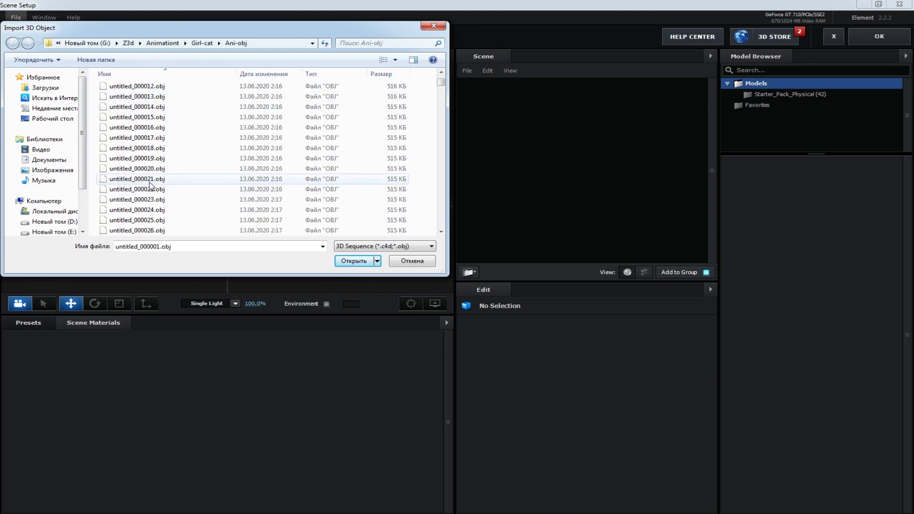
{"action": "scroll", "coordinate": [151, 157], "scroll_direction": "up", "scroll_amount": 4}
{"action": "left_click", "coordinate": [145, 90]}
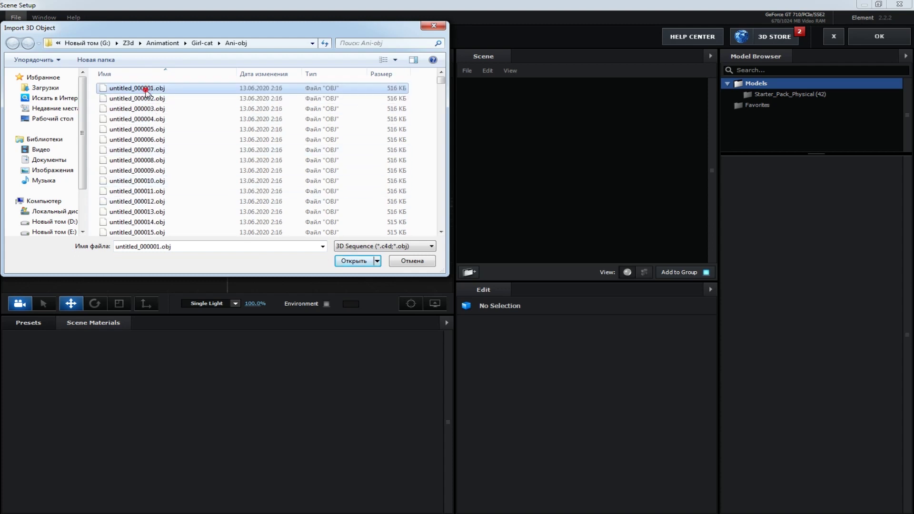
{"action": "double_click", "coordinate": [147, 89]}
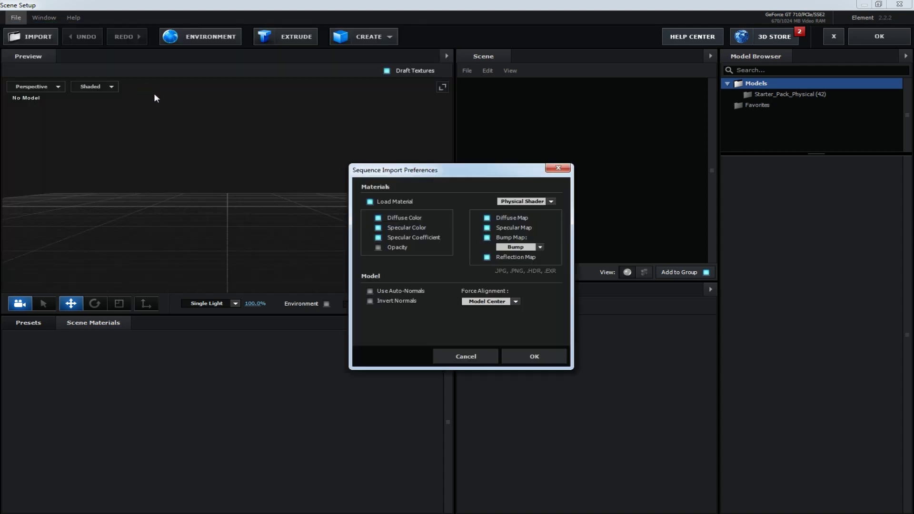
{"action": "left_click", "coordinate": [533, 356]}
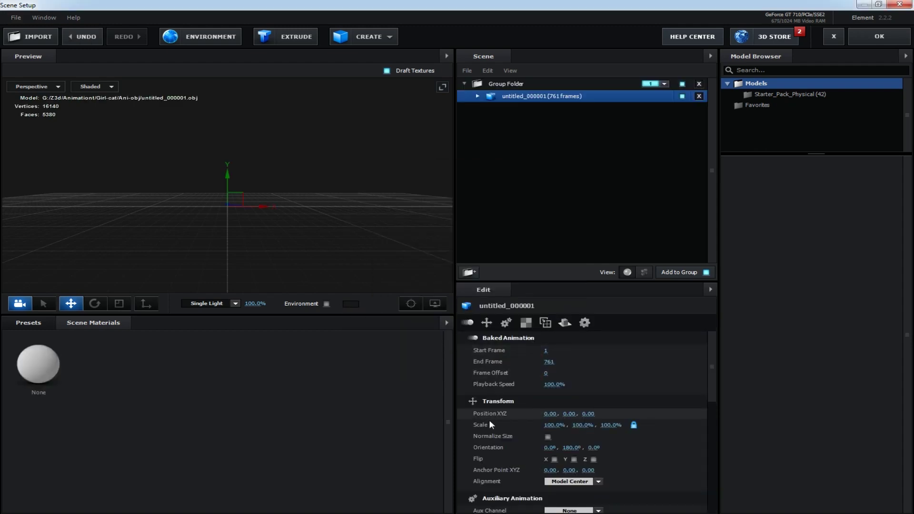
- Turn on Normalize Size, set Frame Offset to -4, and close Scene Setup
{"action": "left_click", "coordinate": [547, 437]}
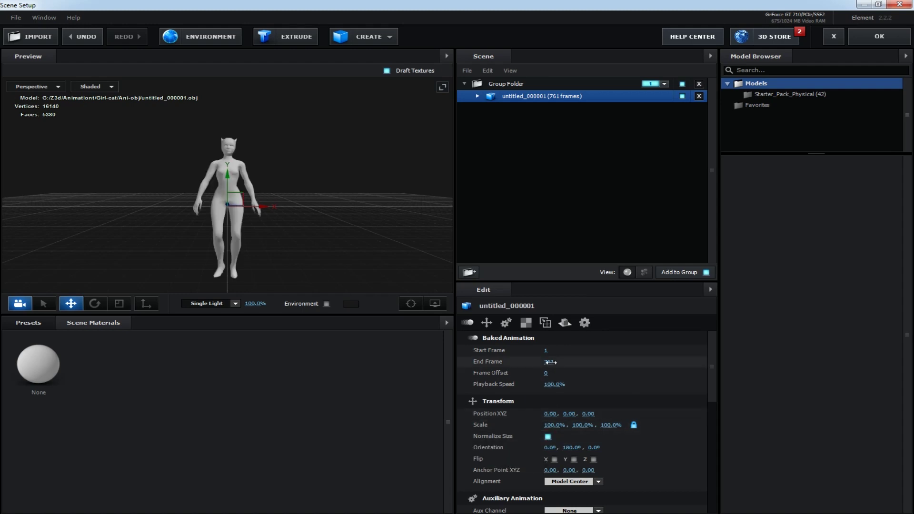
{"action": "left_click_drag", "start_coordinate": [545, 374], "coordinate": [569, 376]}
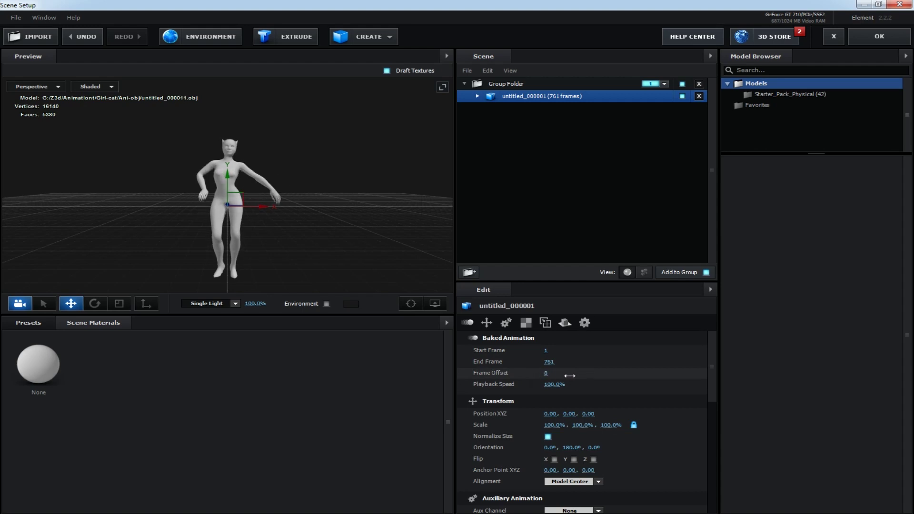
{"action": "left_click_drag", "start_coordinate": [570, 375], "coordinate": [540, 379]}
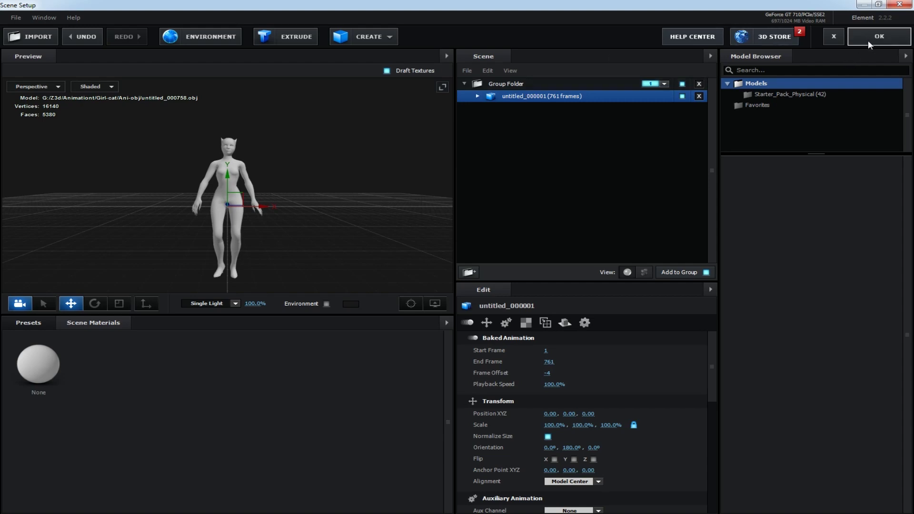
{"action": "left_click", "coordinate": [868, 39]}
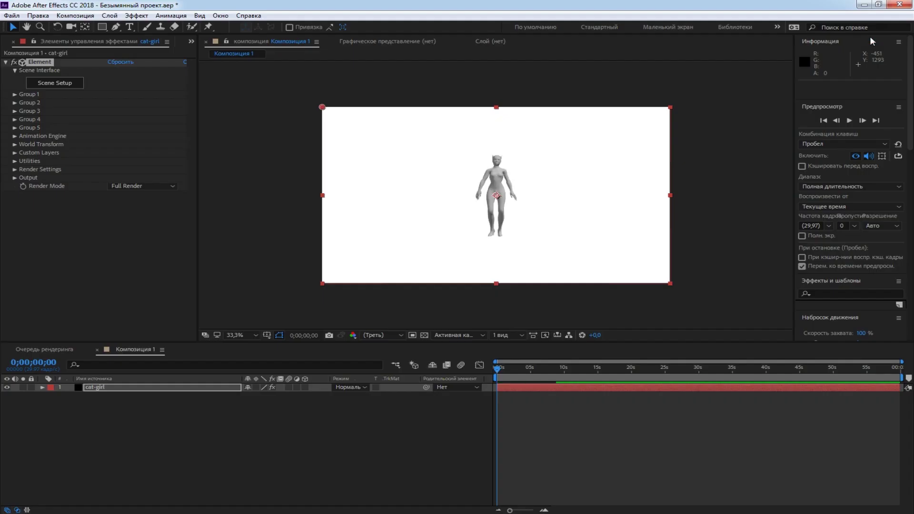
- Drag the night street JPEG from the Girl-cat folder onto the composition timeline
{"action": "key", "text": "alt+Tab"}
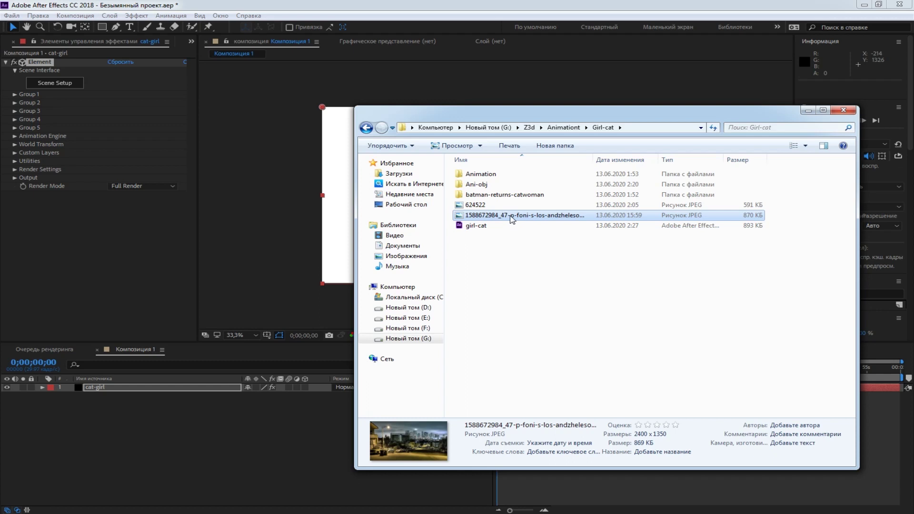
{"action": "left_click_drag", "start_coordinate": [510, 218], "coordinate": [162, 460]}
{"action": "left_click", "coordinate": [163, 457]}
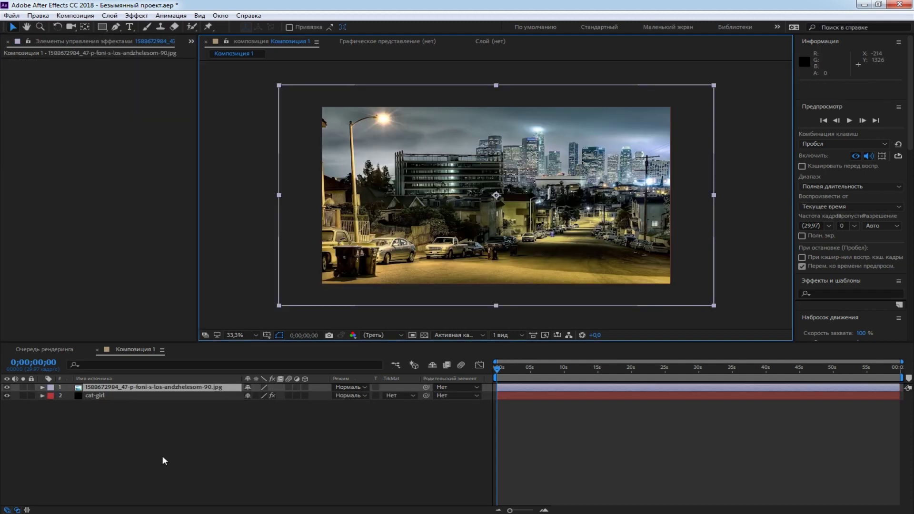
- Scale the street photo layer down to 81%
{"action": "left_click", "coordinate": [42, 388]}
{"action": "left_click", "coordinate": [51, 395]}
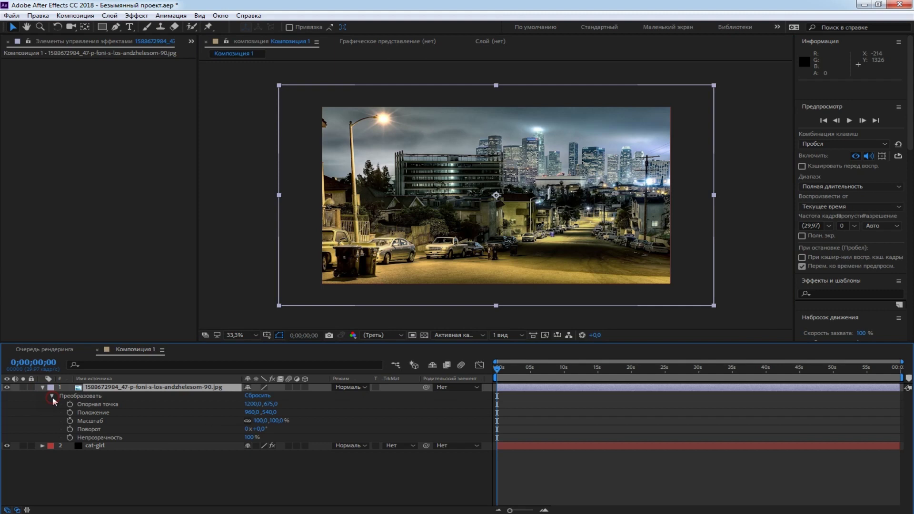
{"action": "left_click_drag", "start_coordinate": [261, 420], "coordinate": [249, 422]}
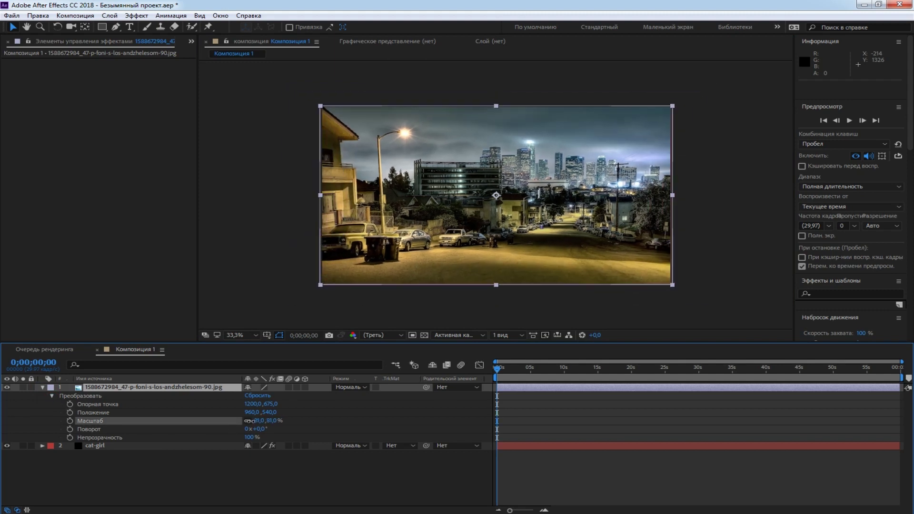
{"action": "left_click", "coordinate": [230, 481]}
- Move the street photo layer below the cat-girl layer
{"action": "left_click", "coordinate": [42, 388]}
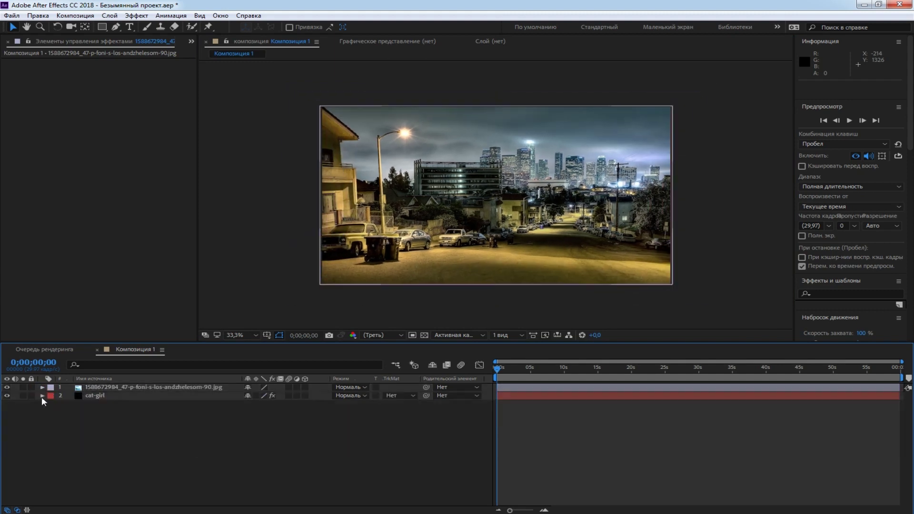
{"action": "left_click_drag", "start_coordinate": [95, 386], "coordinate": [92, 415]}
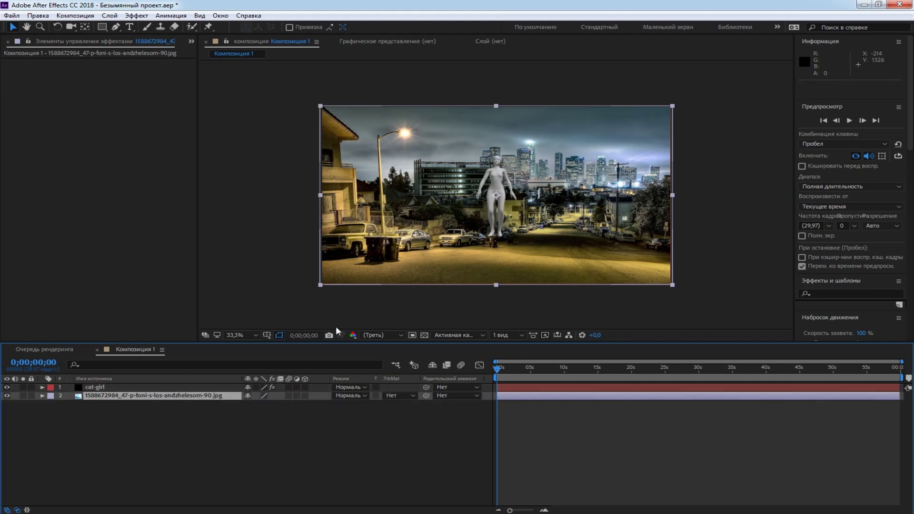
{"action": "left_click", "coordinate": [114, 385]}
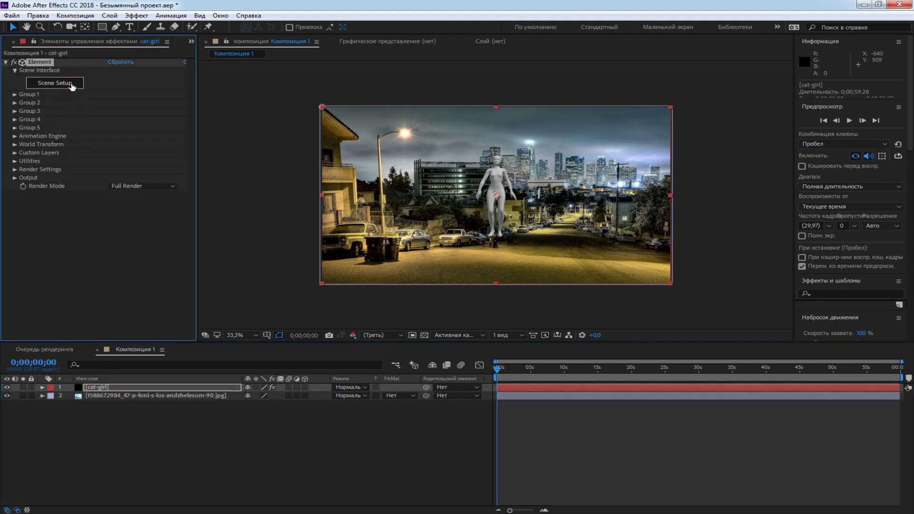
- Scale the dancer model uniformly to 154% in Element's Scene Setup and apply it
{"action": "left_click", "coordinate": [71, 85]}
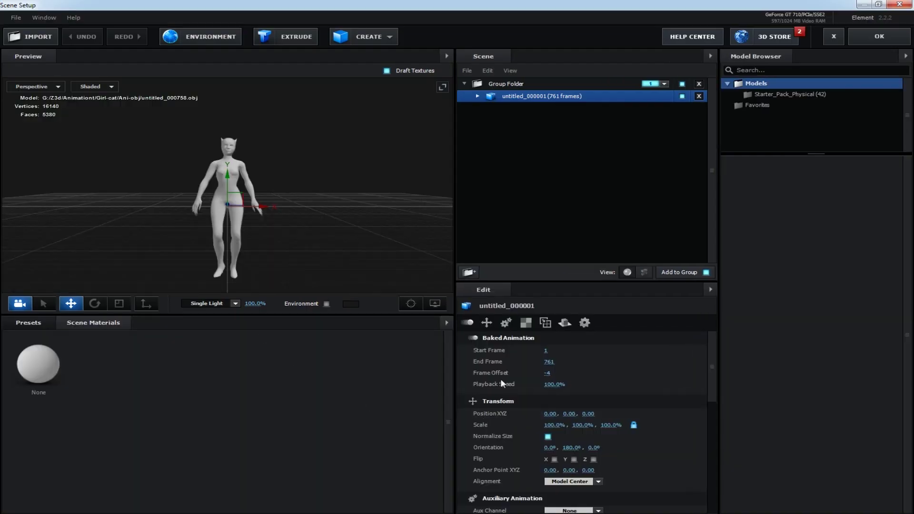
{"action": "left_click_drag", "start_coordinate": [577, 424], "coordinate": [643, 428]}
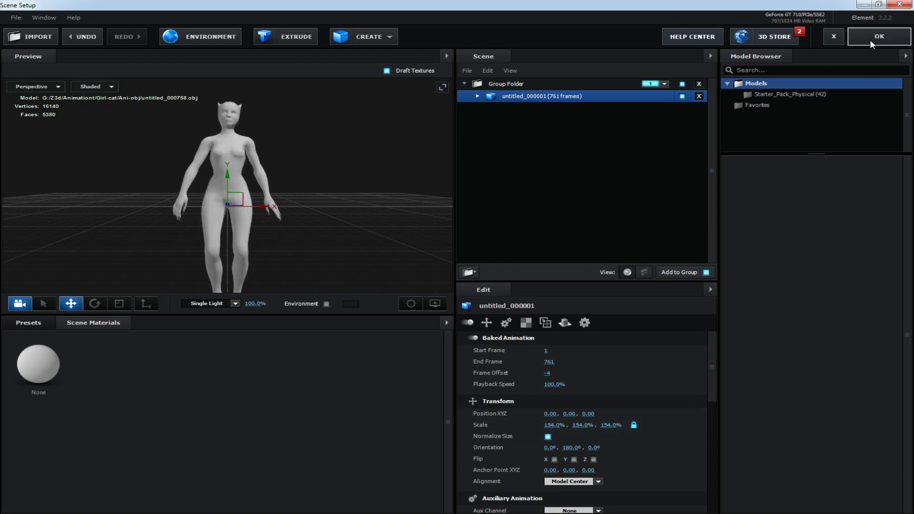
{"action": "left_click", "coordinate": [870, 39]}
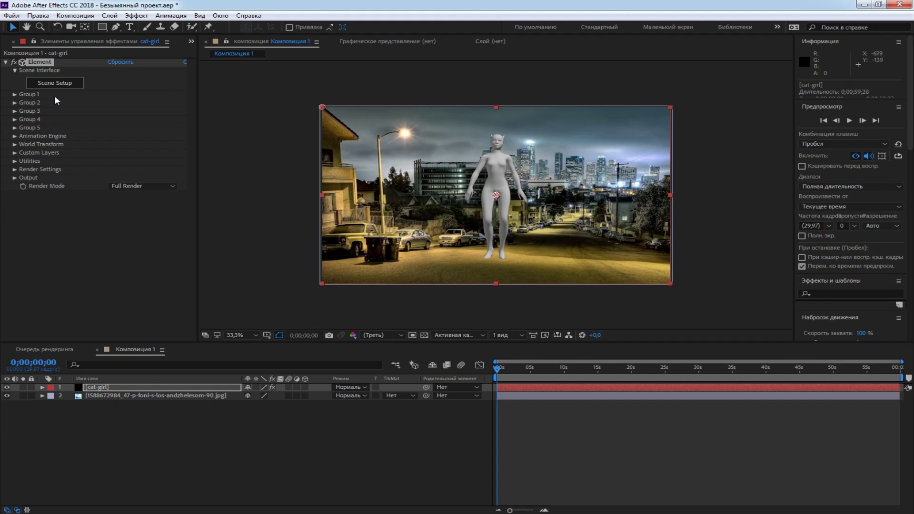
- Set Group 1's Particle Replicator Position Y to 641 so the dancer stands on the street
{"action": "left_click", "coordinate": [14, 94]}
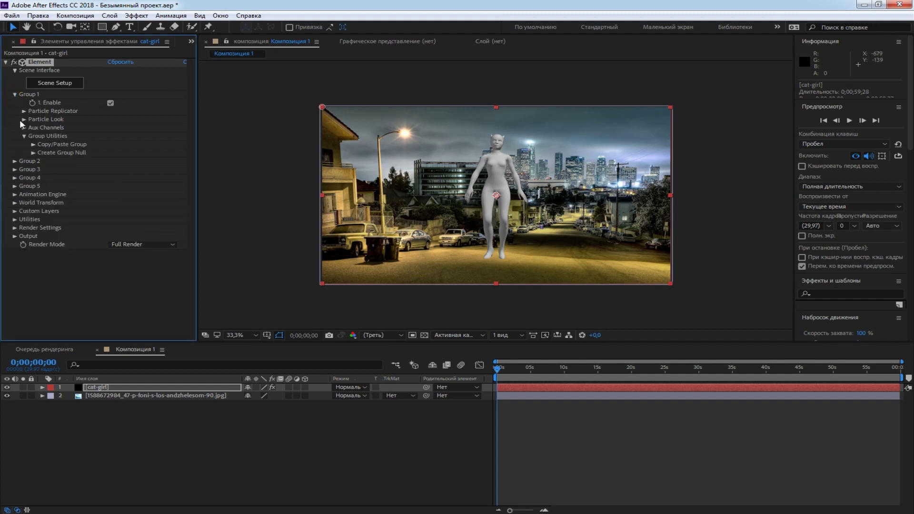
{"action": "left_click", "coordinate": [23, 111]}
{"action": "left_click_drag", "start_coordinate": [152, 137], "coordinate": [208, 136]}
{"action": "left_click", "coordinate": [321, 301]}
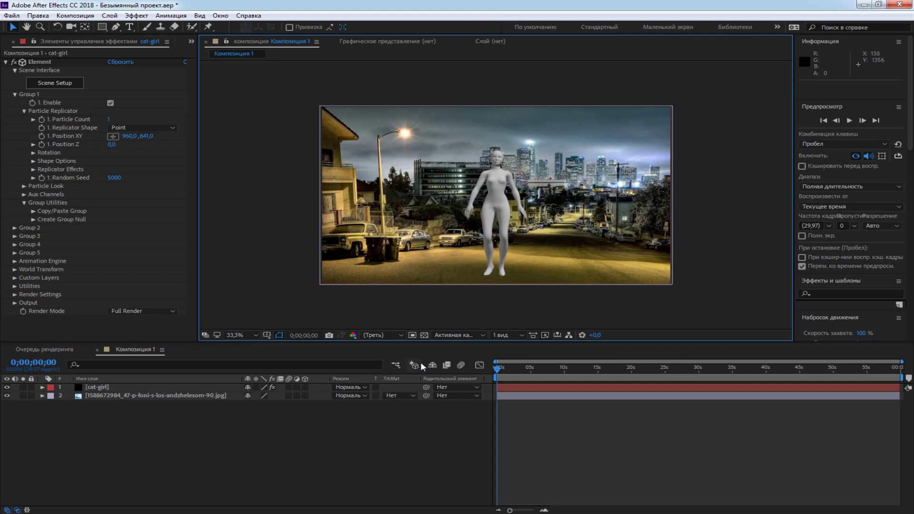
- Preview the dance animation, stop it, and reopen Element's Scene Setup
{"action": "key", "text": "space"}
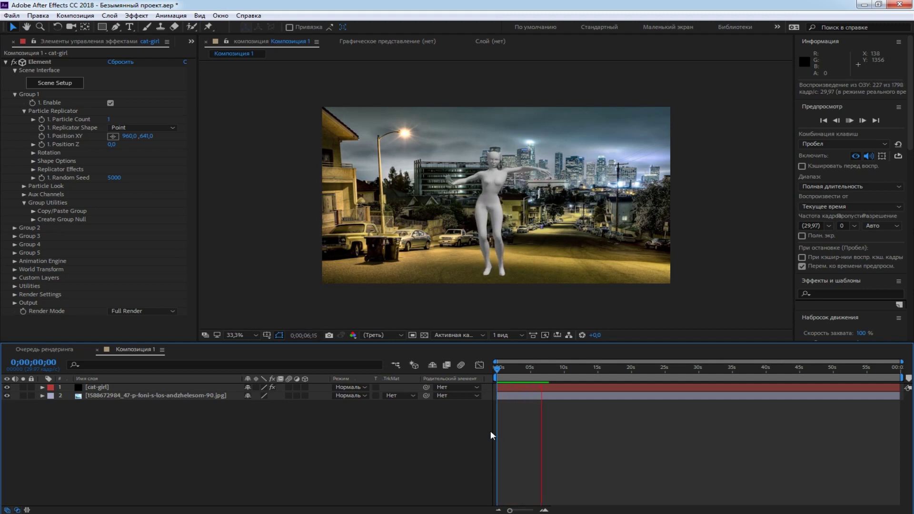
{"action": "key", "text": "space"}
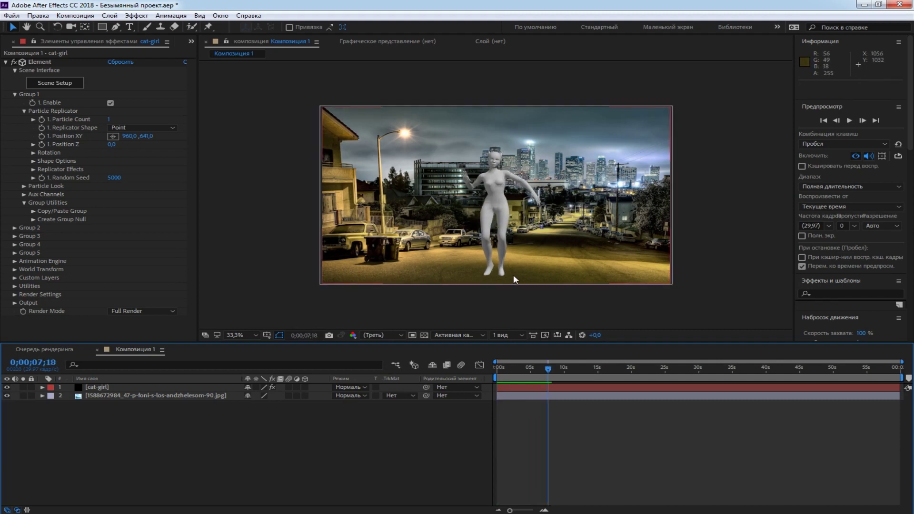
{"action": "left_click", "coordinate": [56, 87]}
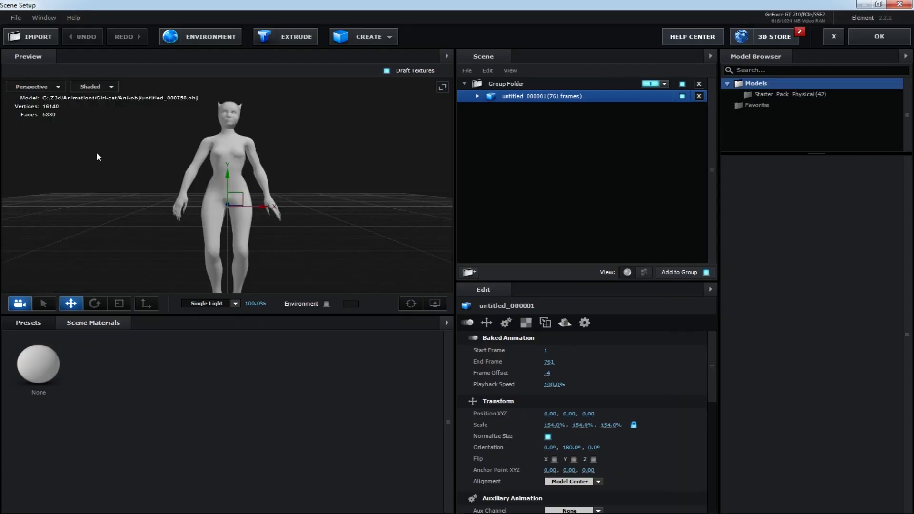
- Load Catwoman_Batman_Returns_Body_D.png as the model material's diffuse texture and apply
{"action": "left_click", "coordinate": [476, 95]}
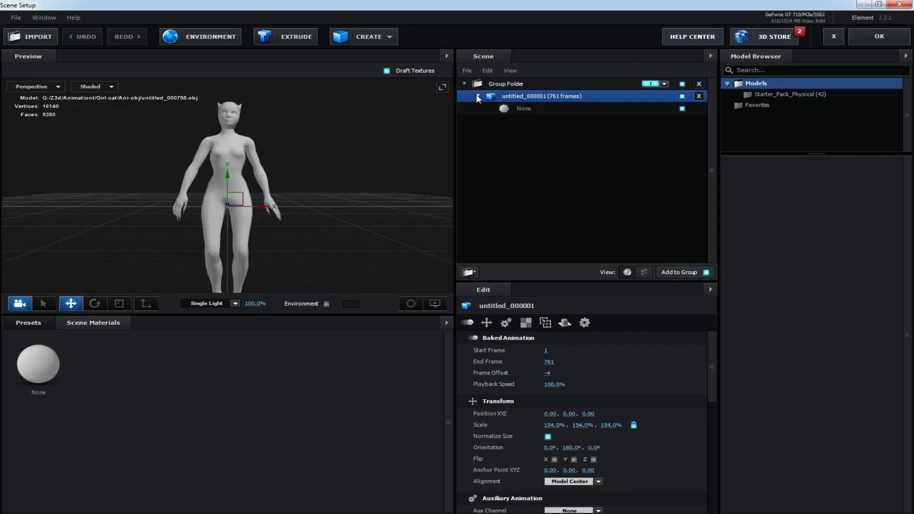
{"action": "left_click", "coordinate": [522, 109]}
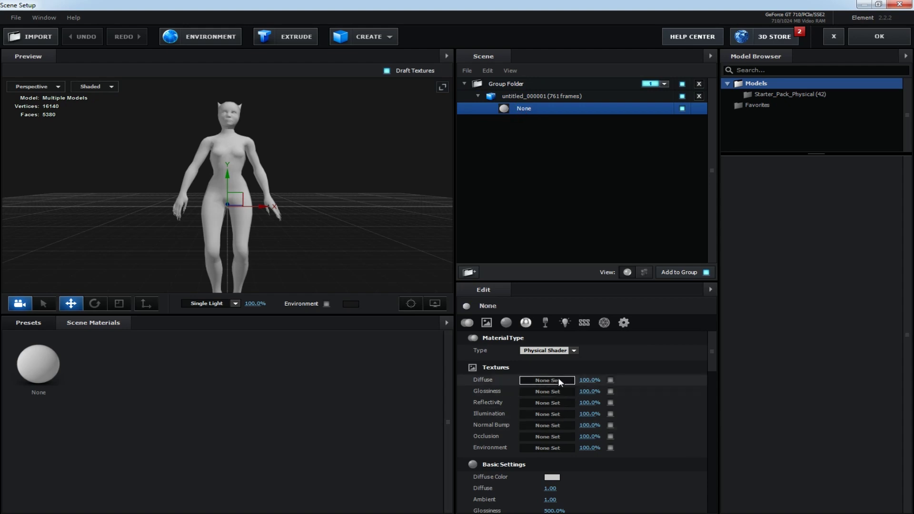
{"action": "left_click", "coordinate": [548, 380]}
{"action": "left_click", "coordinate": [581, 321]}
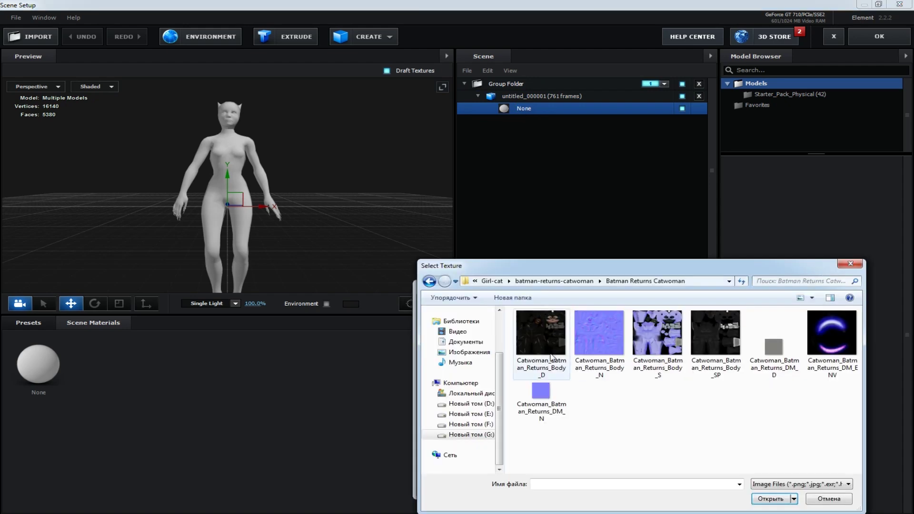
{"action": "left_click", "coordinate": [541, 332]}
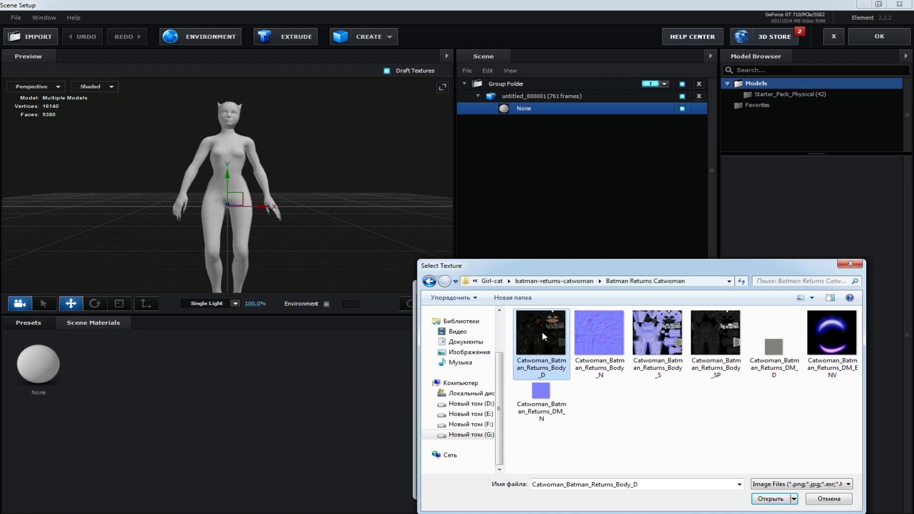
{"action": "double_click", "coordinate": [541, 331]}
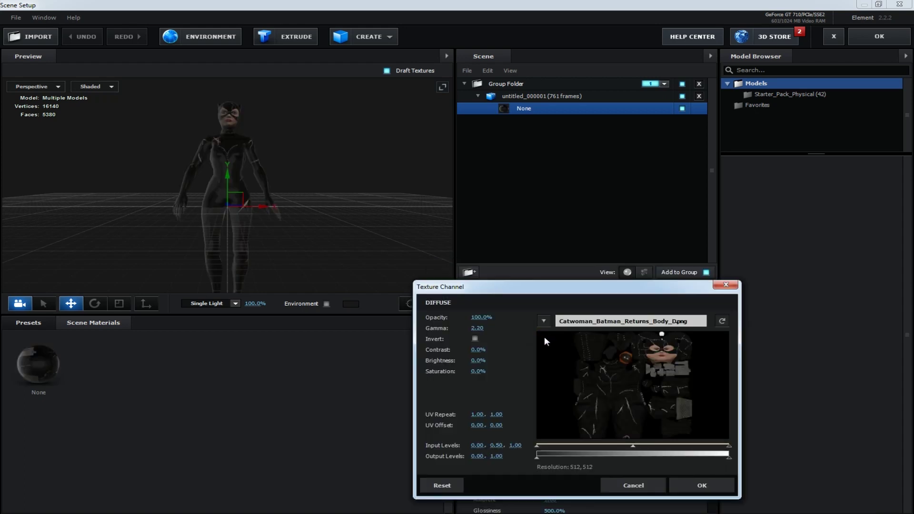
{"action": "left_click", "coordinate": [698, 481]}
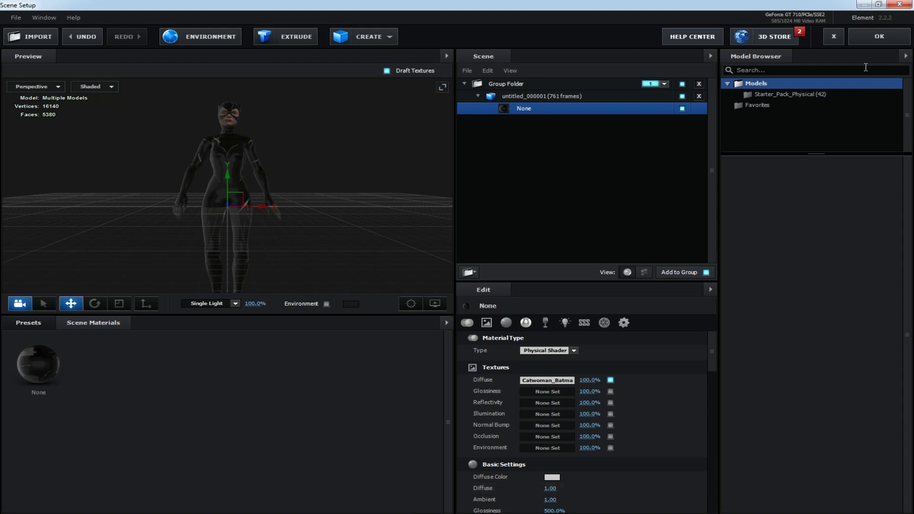
{"action": "left_click", "coordinate": [868, 36]}
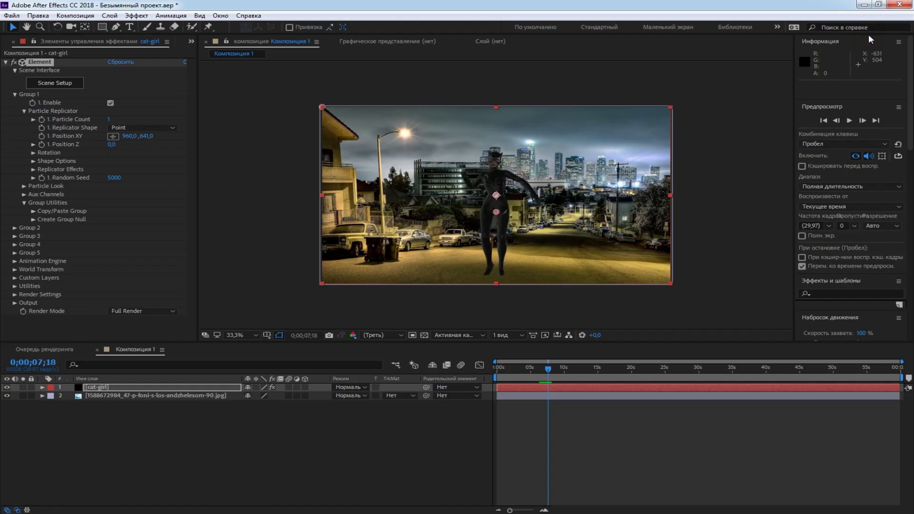
- Rewind and preview the textured Catwoman dance, then reopen Element's Scene Setup
{"action": "left_click_drag", "start_coordinate": [548, 373], "coordinate": [487, 376]}
{"action": "key", "text": "space"}
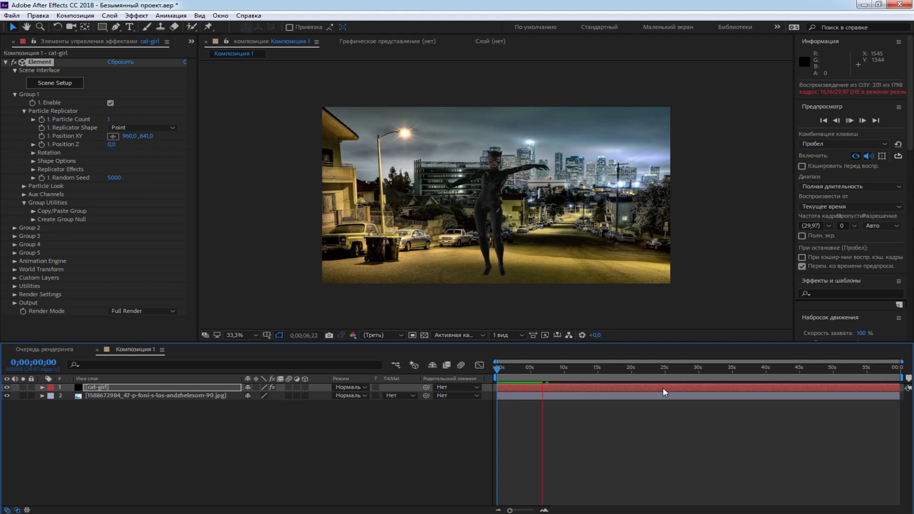
{"action": "key", "text": "space"}
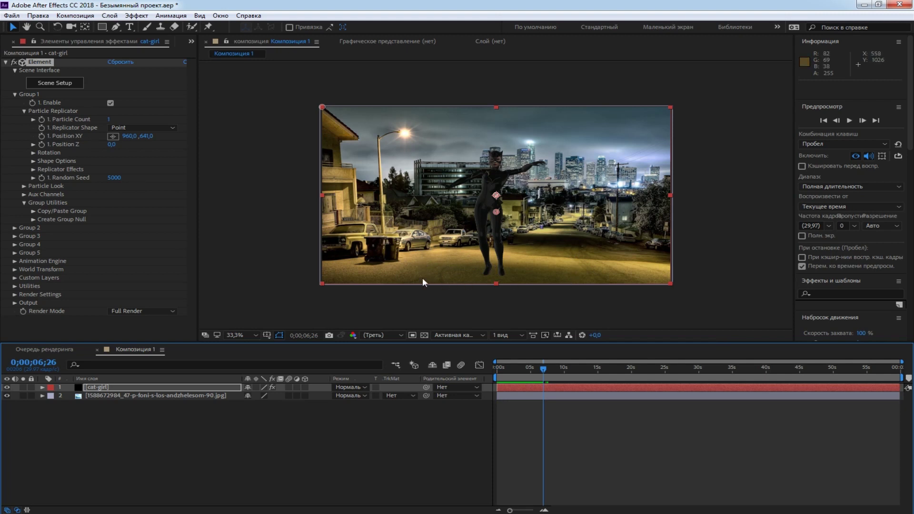
{"action": "left_click", "coordinate": [59, 84]}
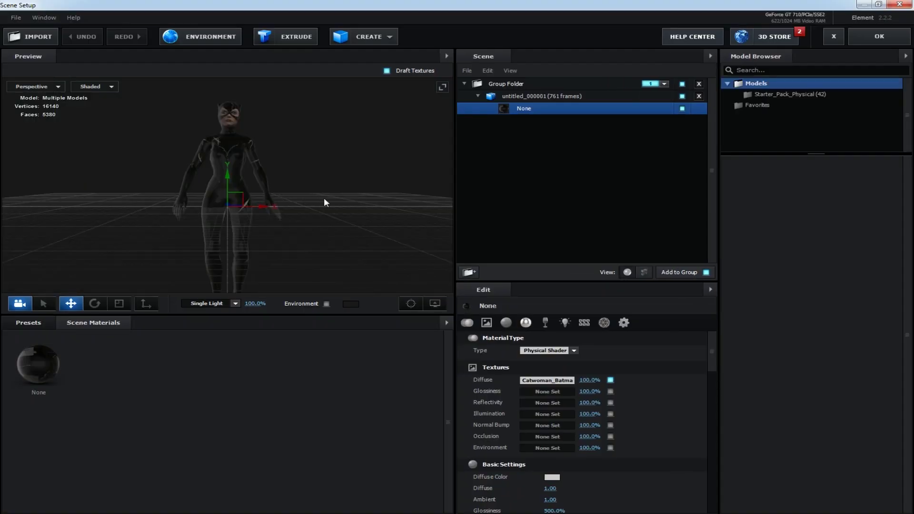
- Create a plane, lower it to Y -1.55, and size it 11.12 × 3.93 with 5 segments
{"action": "left_click", "coordinate": [389, 37]}
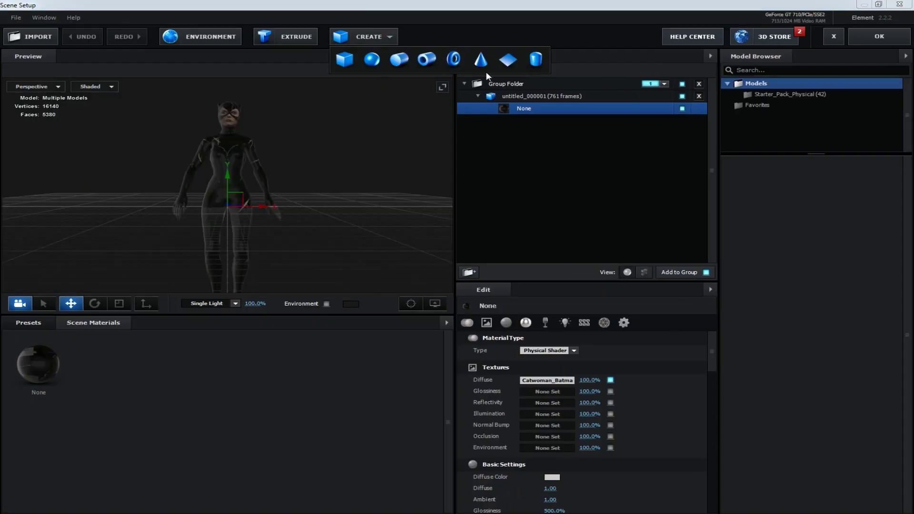
{"action": "left_click", "coordinate": [507, 59]}
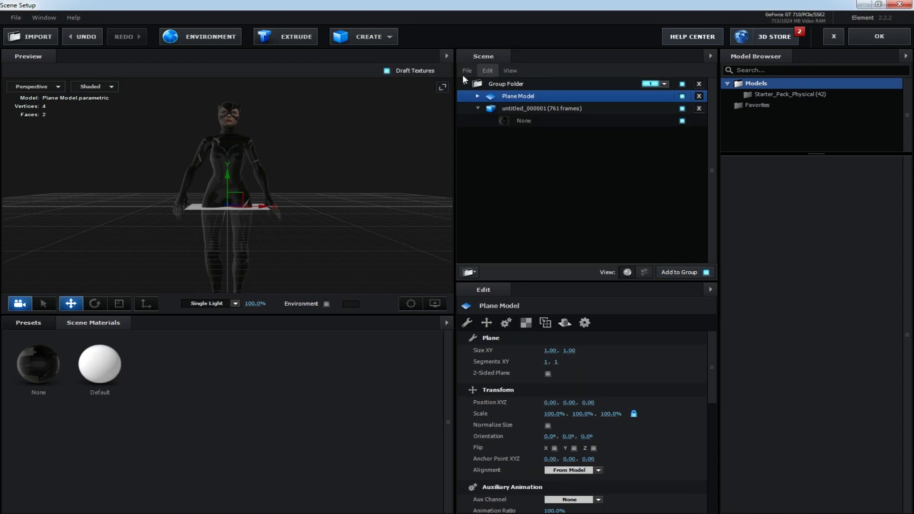
{"action": "scroll", "coordinate": [299, 215], "scroll_direction": "down", "scroll_amount": 3}
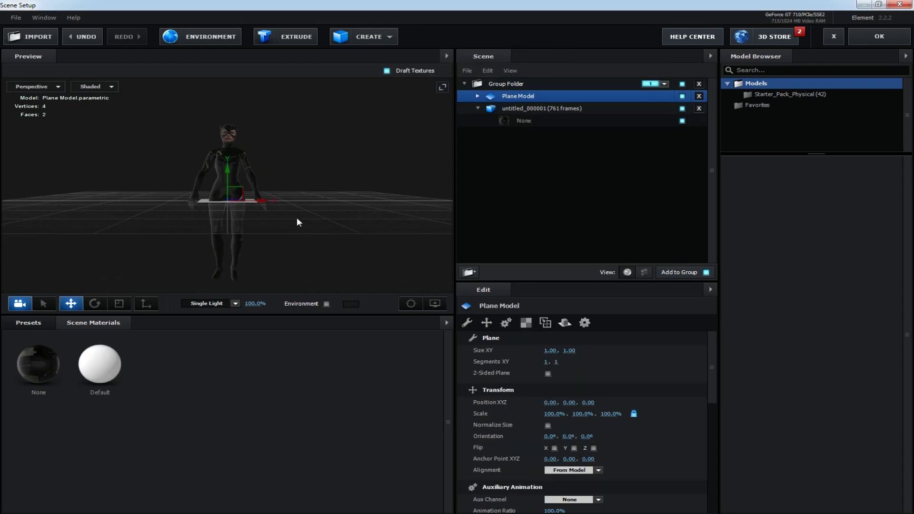
{"action": "left_click_drag", "start_coordinate": [226, 169], "coordinate": [226, 249]}
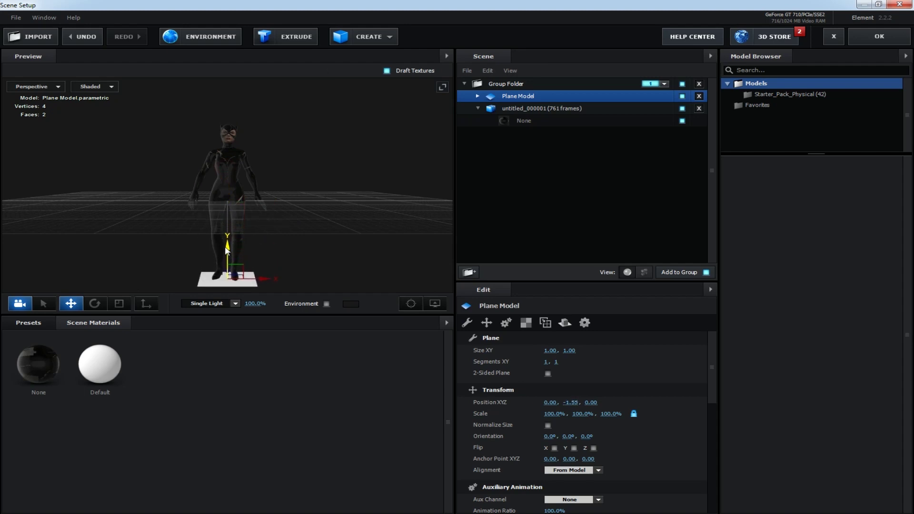
{"action": "left_click_drag", "start_coordinate": [544, 361], "coordinate": [911, 333]}
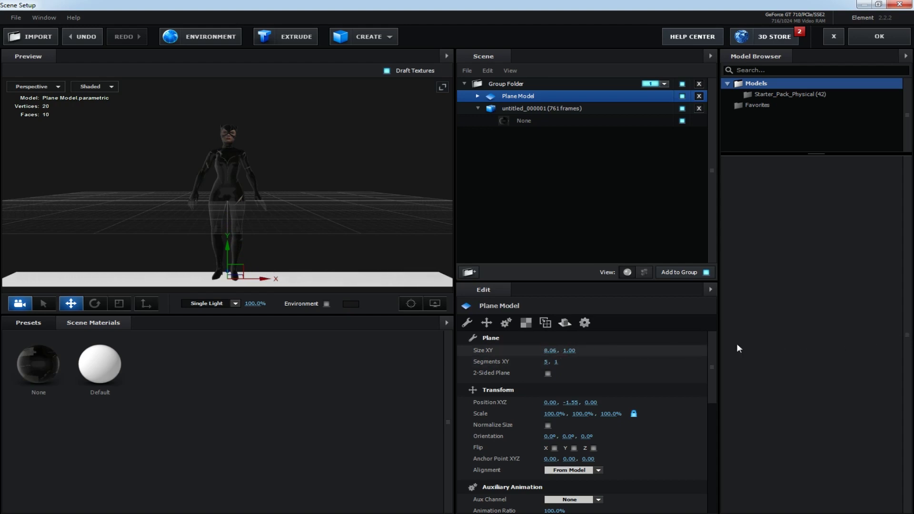
{"action": "mouse_move", "coordinate": [568, 351]}
{"action": "left_mouse_down"}
{"action": "mouse_move", "coordinate": [572, 362]}
{"action": "mouse_move", "coordinate": [717, 350]}
{"action": "left_mouse_up"}
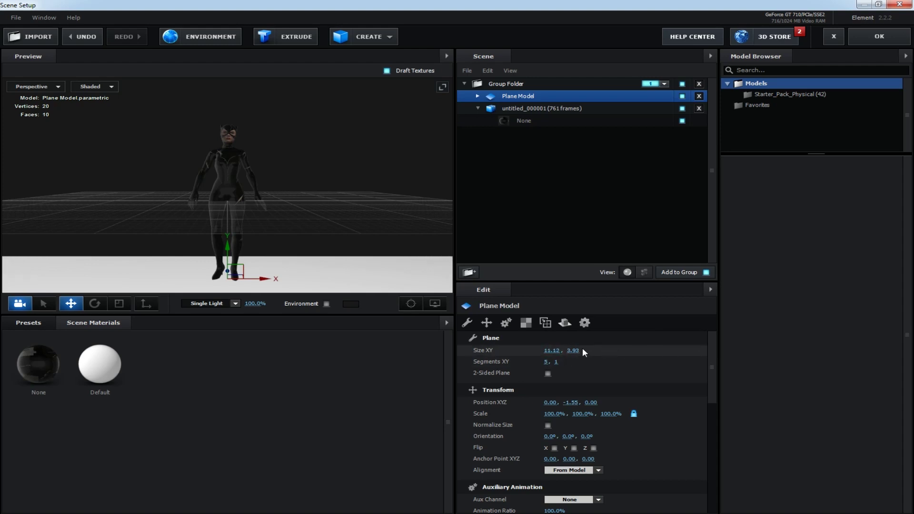
- Deepen the floor plane to Size Y 4.33, coat it with the Physical Matte_Shadow material, and accept the scene
{"action": "left_click_drag", "start_coordinate": [594, 350], "coordinate": [603, 347]}
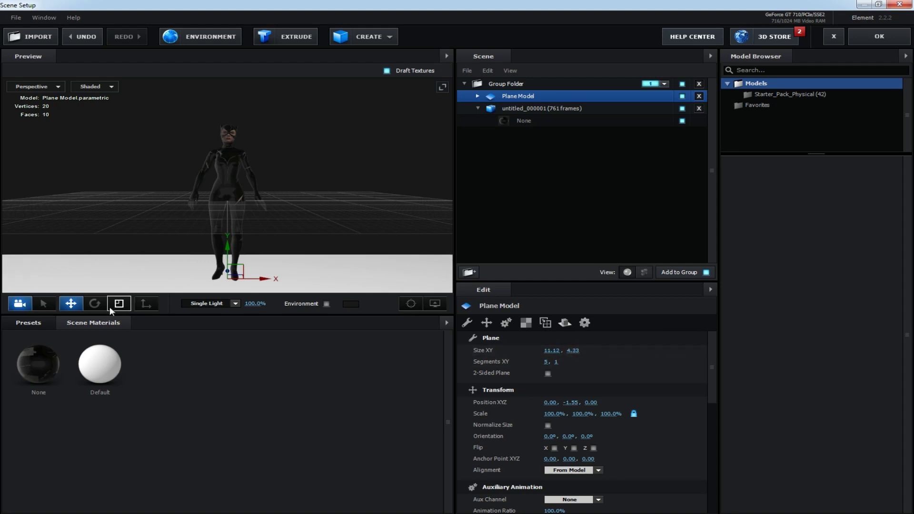
{"action": "left_click", "coordinate": [30, 320]}
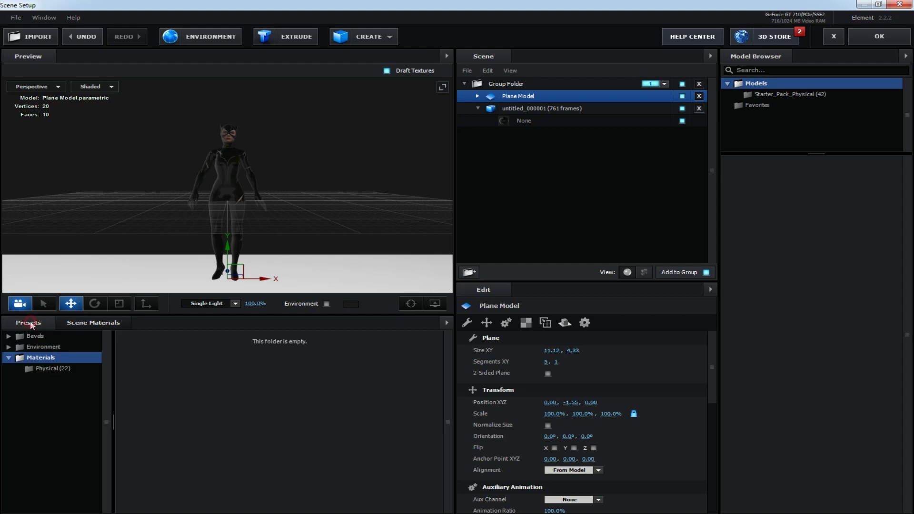
{"action": "left_click", "coordinate": [37, 367]}
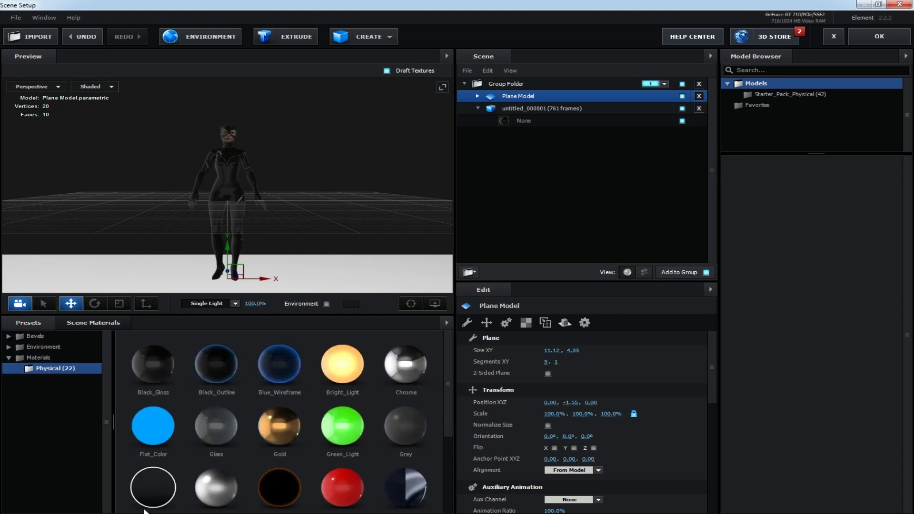
{"action": "scroll", "coordinate": [175, 458], "scroll_direction": "down", "scroll_amount": 1}
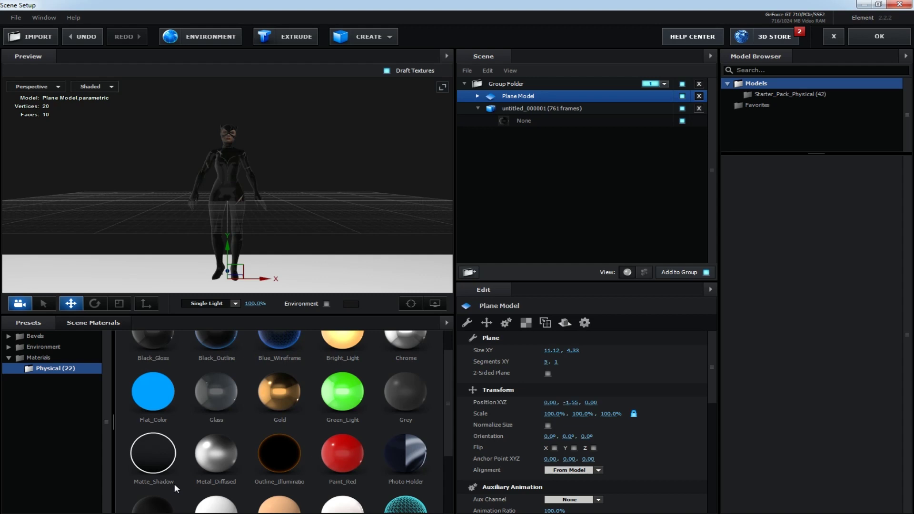
{"action": "left_click_drag", "start_coordinate": [146, 454], "coordinate": [327, 288]}
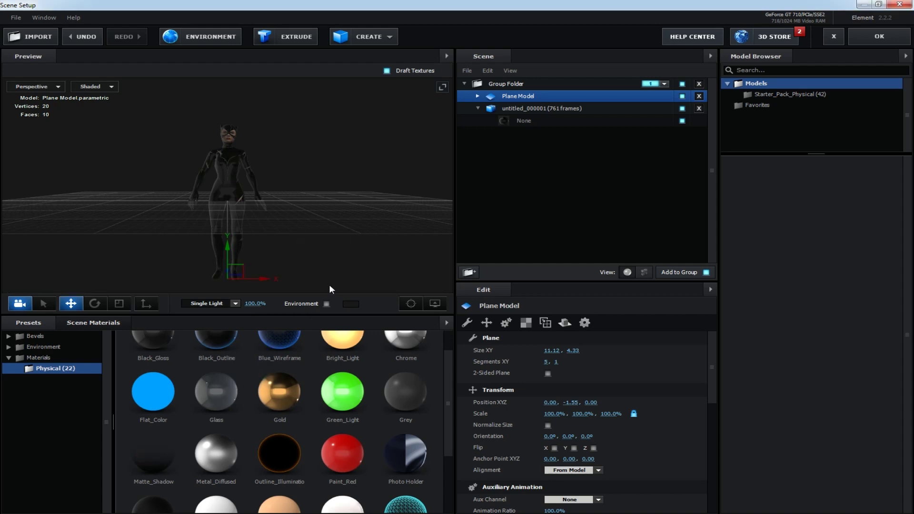
{"action": "left_click", "coordinate": [869, 36]}
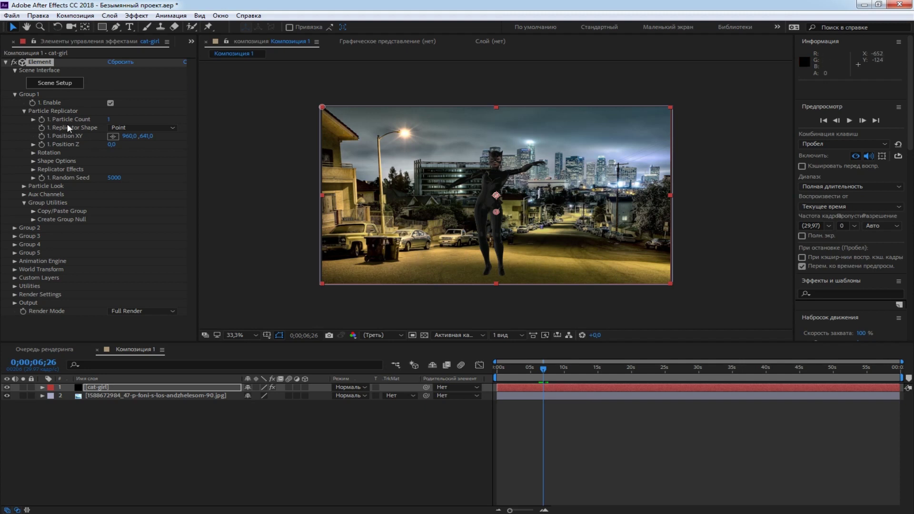
- Reveal Element's Render Settings > Shadows (on, Shadow Mapping, 1024 map) and collapse Particle Replicator and Group 1
{"action": "left_click", "coordinate": [15, 294]}
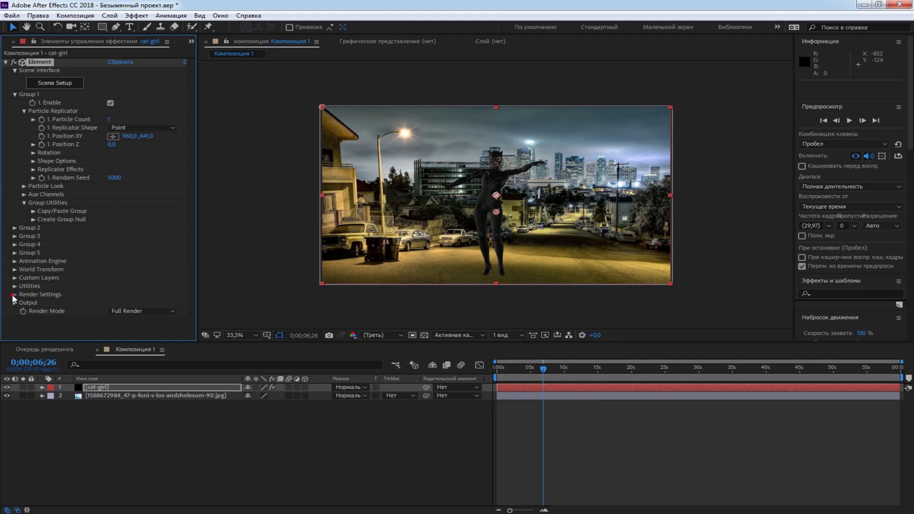
{"action": "scroll", "coordinate": [58, 286], "scroll_direction": "down", "scroll_amount": 3}
{"action": "left_click_drag", "start_coordinate": [189, 137], "coordinate": [191, 204]}
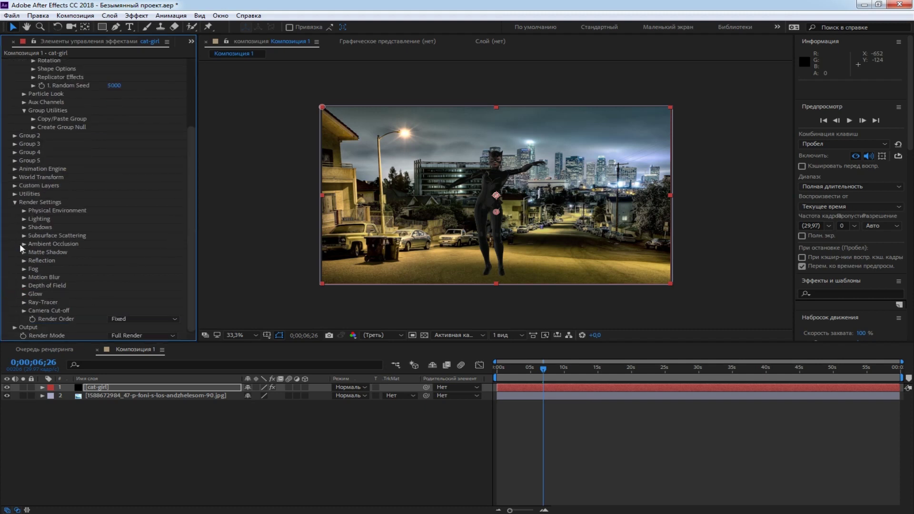
{"action": "left_click", "coordinate": [24, 227]}
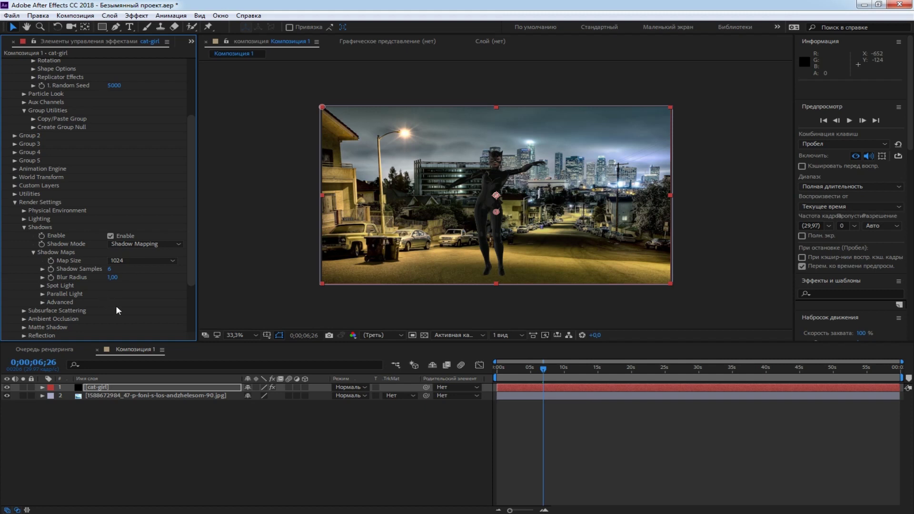
{"action": "scroll", "coordinate": [81, 230], "scroll_direction": "up", "scroll_amount": 5}
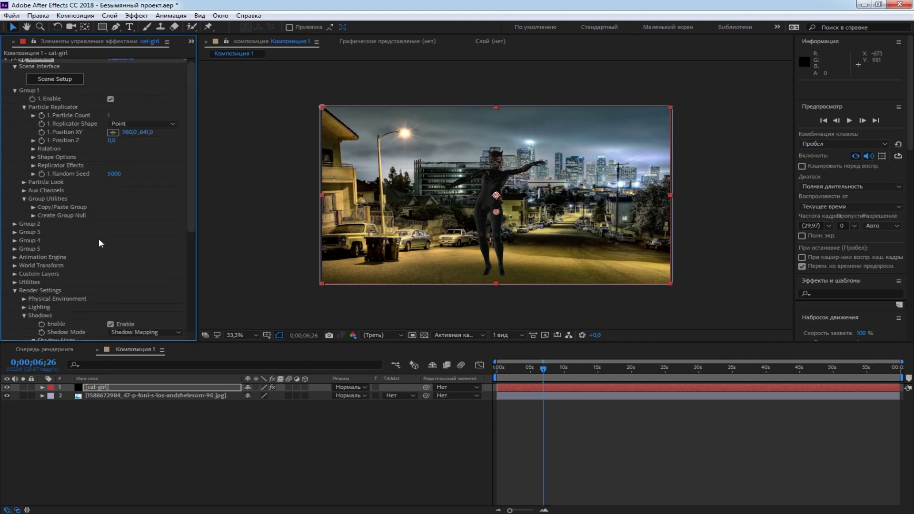
{"action": "left_click", "coordinate": [24, 111]}
{"action": "left_click", "coordinate": [15, 94]}
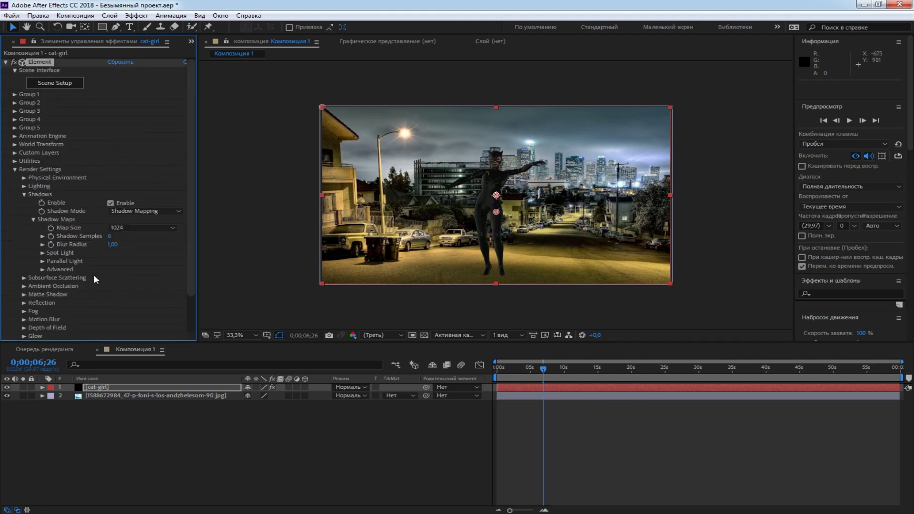
{"action": "left_click", "coordinate": [24, 194]}
- Add a Parallel light layer, Параллельный свет 1, at 85% intensity casting shadows with 32% darkness
{"action": "left_click", "coordinate": [168, 442]}
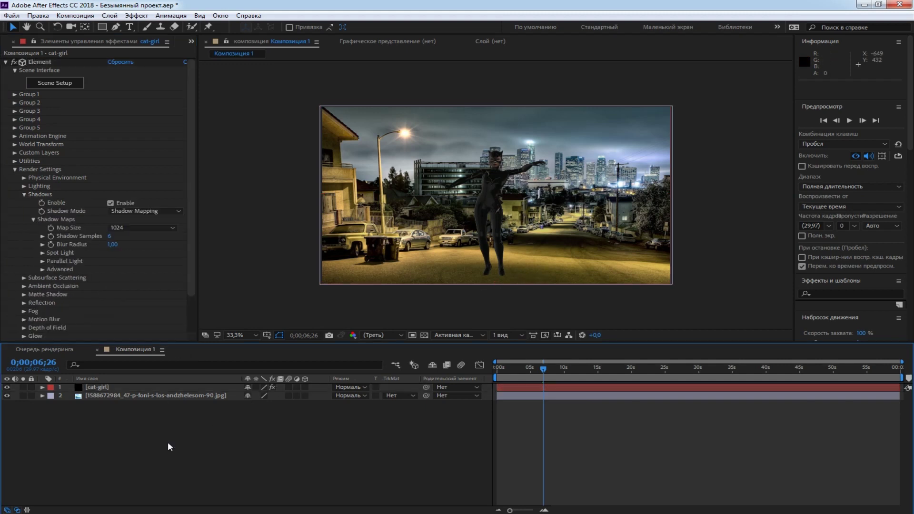
{"action": "right_click", "coordinate": [167, 441]}
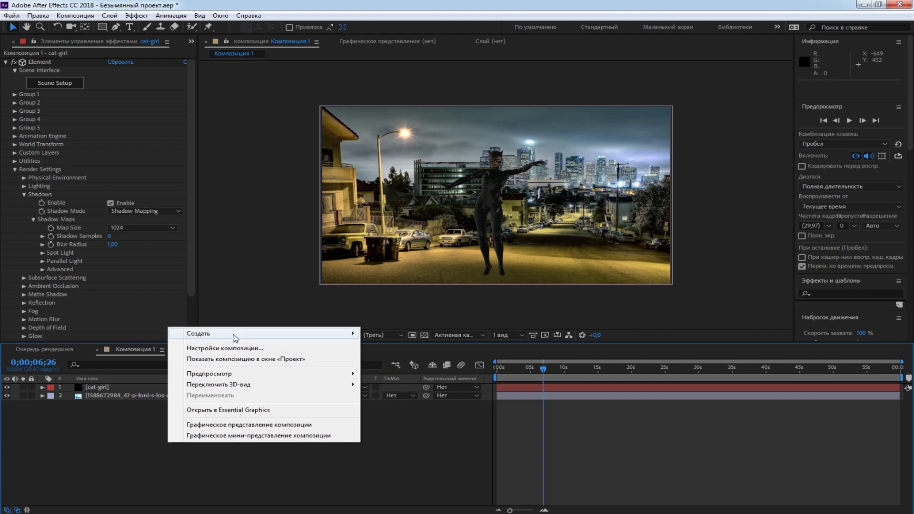
{"action": "mouse_move", "coordinate": [233, 335]}
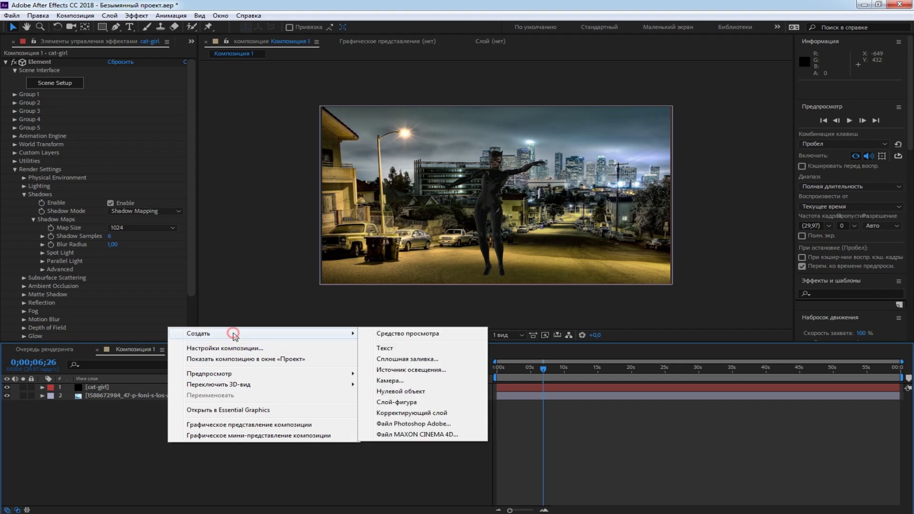
{"action": "left_click", "coordinate": [428, 370]}
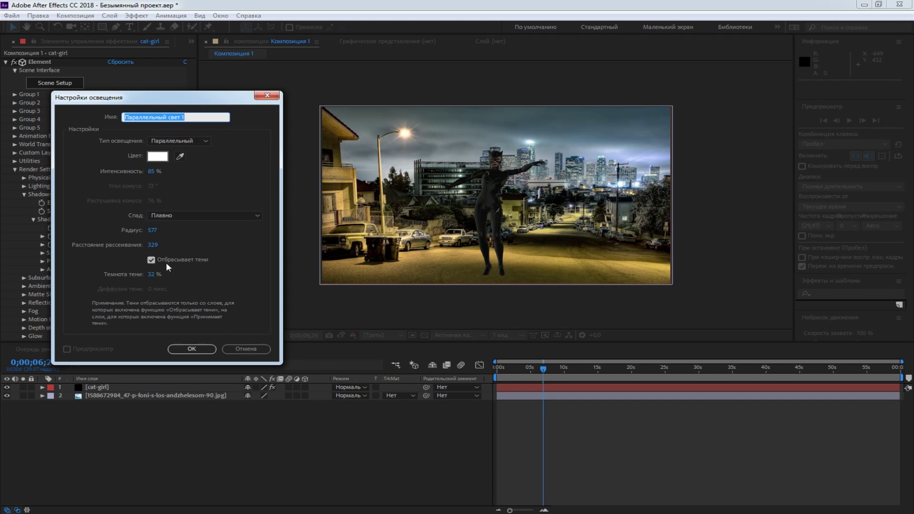
{"action": "left_click", "coordinate": [197, 349]}
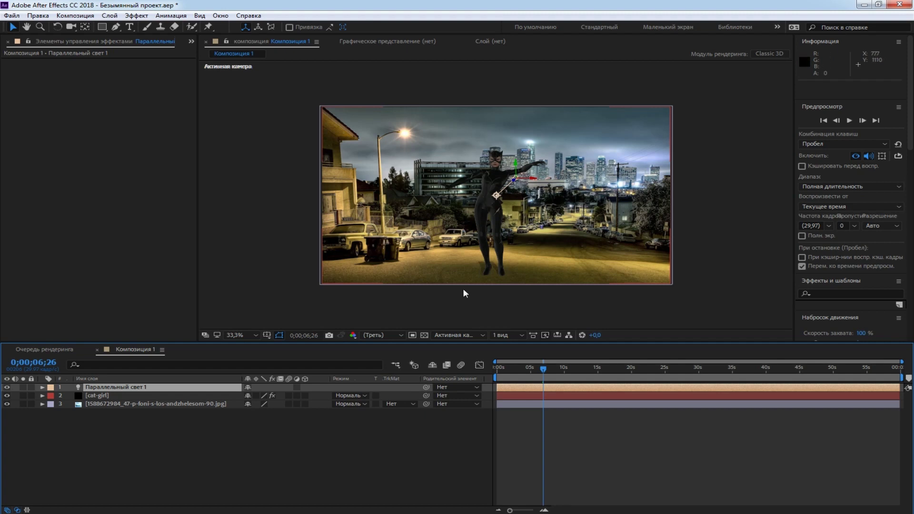
- In the Top view, push the parallel light back in depth behind the dancer
{"action": "left_click", "coordinate": [456, 335]}
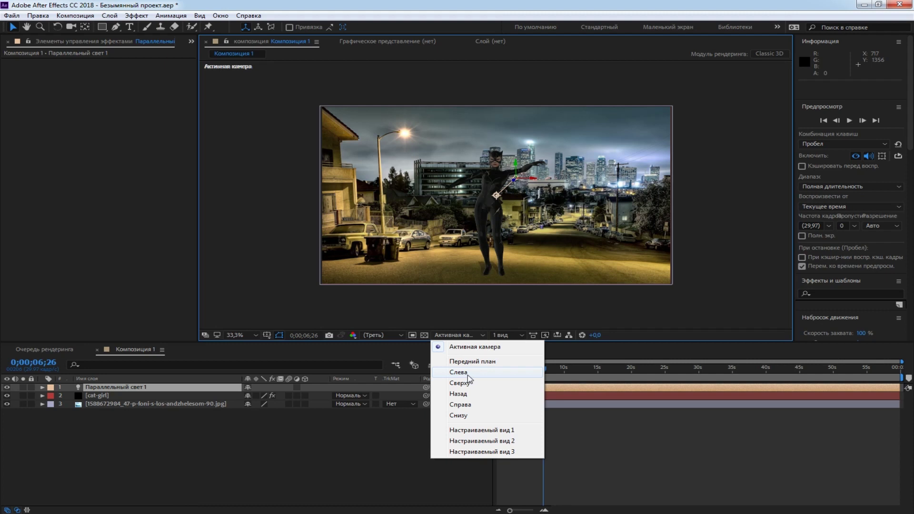
{"action": "left_click", "coordinate": [468, 383]}
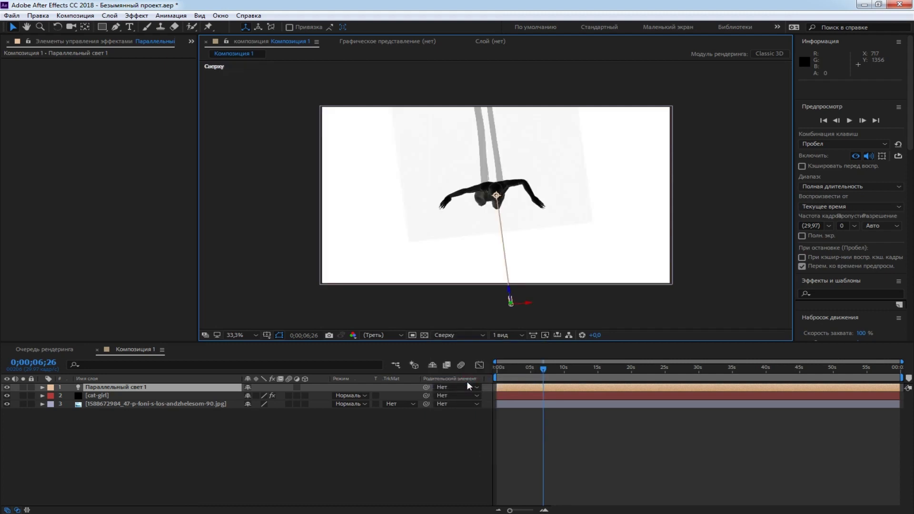
{"action": "left_click_drag", "start_coordinate": [510, 306], "coordinate": [513, 309]}
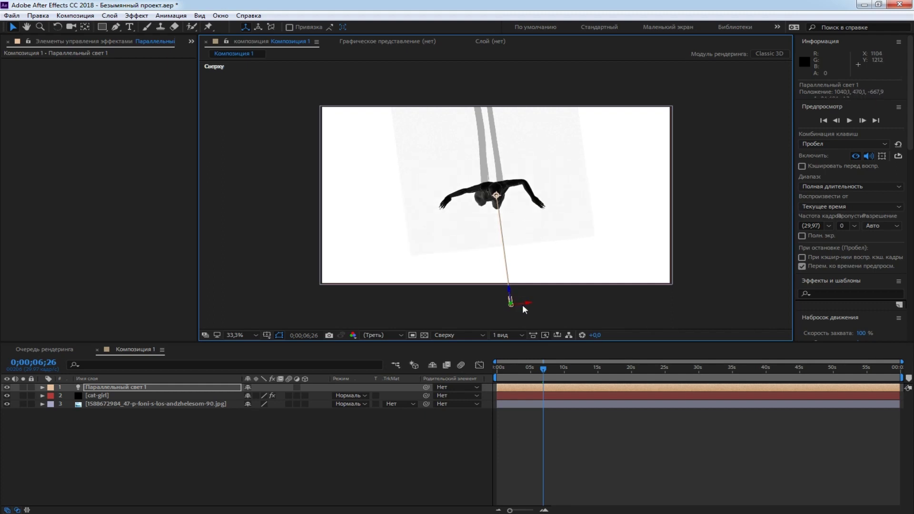
{"action": "left_click_drag", "start_coordinate": [509, 290], "coordinate": [498, 236]}
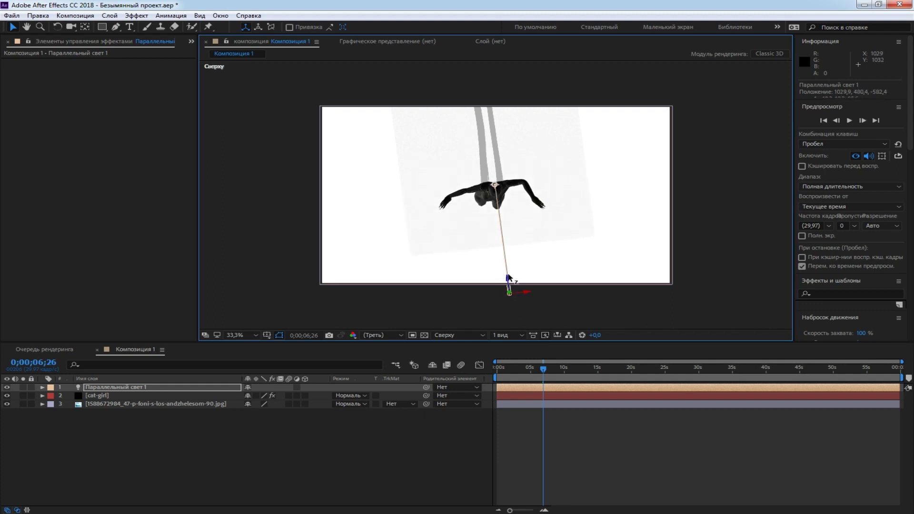
{"action": "left_click_drag", "start_coordinate": [498, 238], "coordinate": [496, 222]}
- In the Left view, raise the parallel light high above the dancer
{"action": "left_click", "coordinate": [464, 335]}
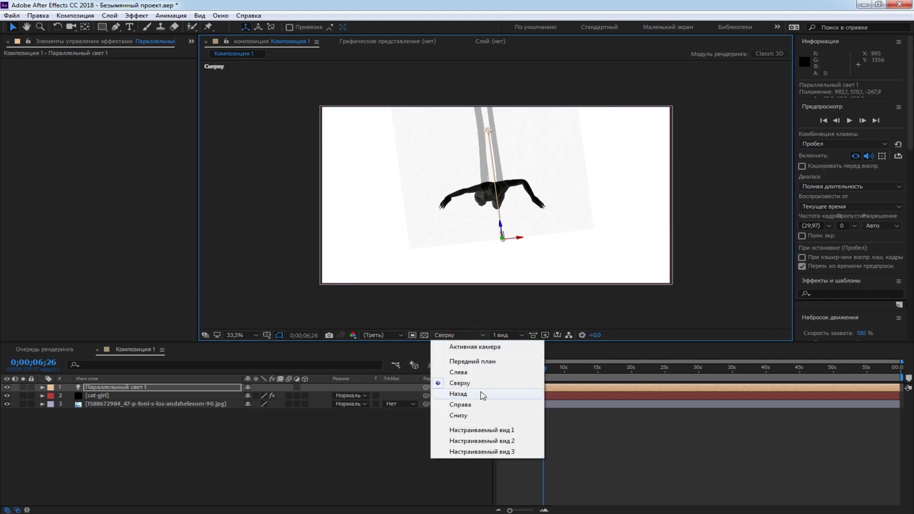
{"action": "left_click", "coordinate": [474, 372]}
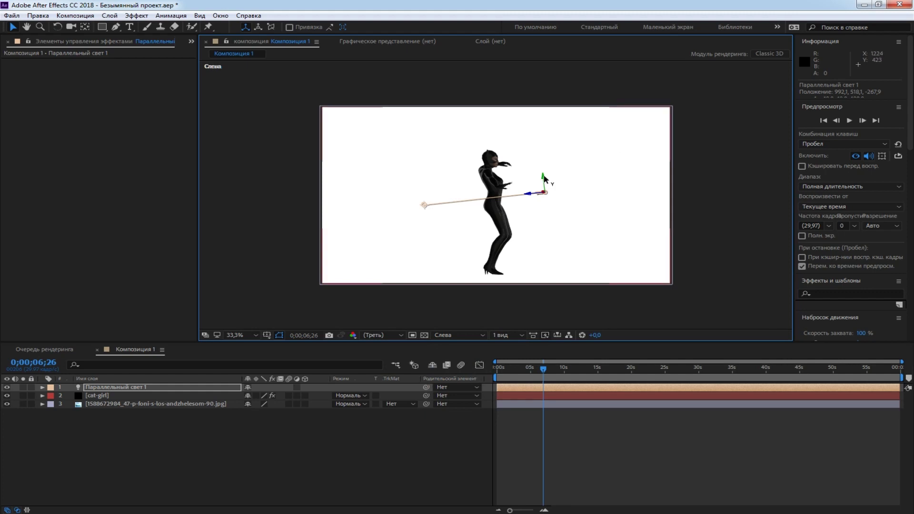
{"action": "left_click_drag", "start_coordinate": [546, 160], "coordinate": [552, 111]}
{"action": "left_click_drag", "start_coordinate": [415, 141], "coordinate": [507, 137]}
{"action": "key", "text": "comma"}
- Shift the light's aim point in the Top view, return to Active Camera, and open cat-girl's Element Scene Setup
{"action": "left_click", "coordinate": [451, 336]}
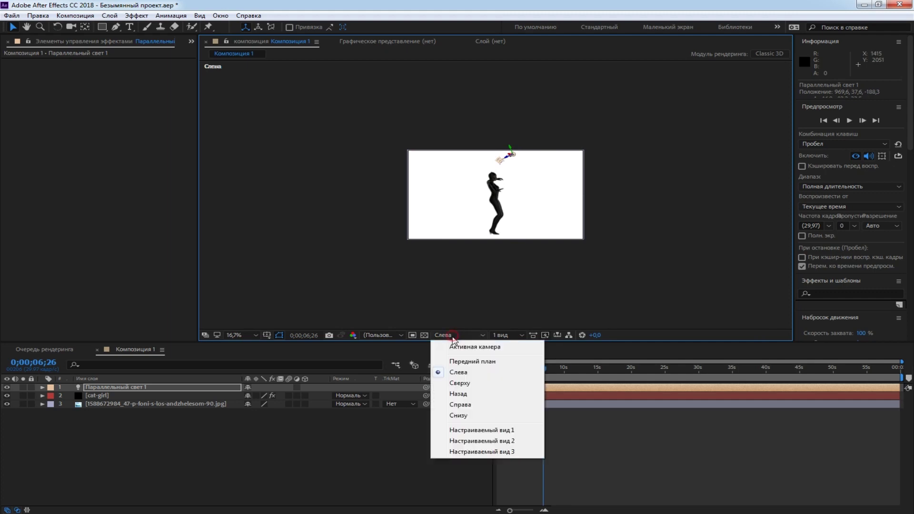
{"action": "left_click", "coordinate": [474, 346]}
{"action": "left_click", "coordinate": [493, 336]}
{"action": "left_click", "coordinate": [472, 361]}
{"action": "left_click", "coordinate": [457, 335]}
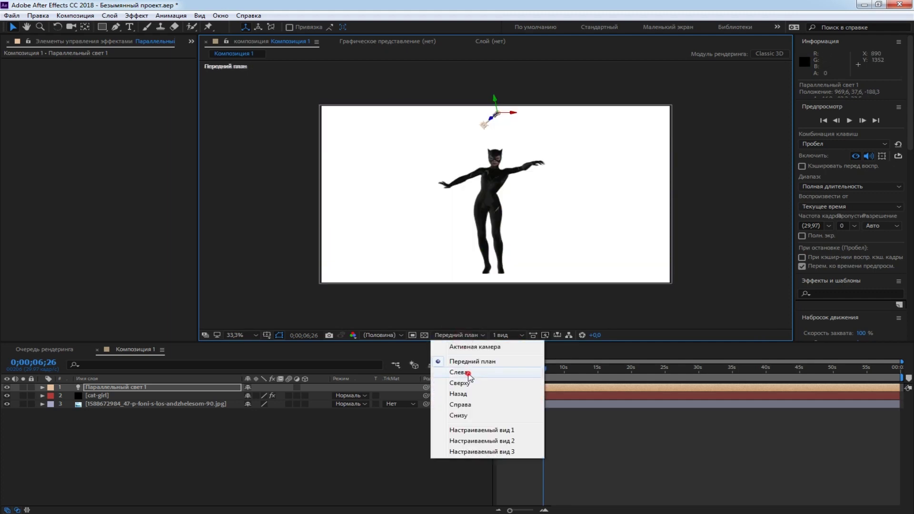
{"action": "left_click", "coordinate": [466, 381]}
{"action": "left_click_drag", "start_coordinate": [498, 227], "coordinate": [509, 244]}
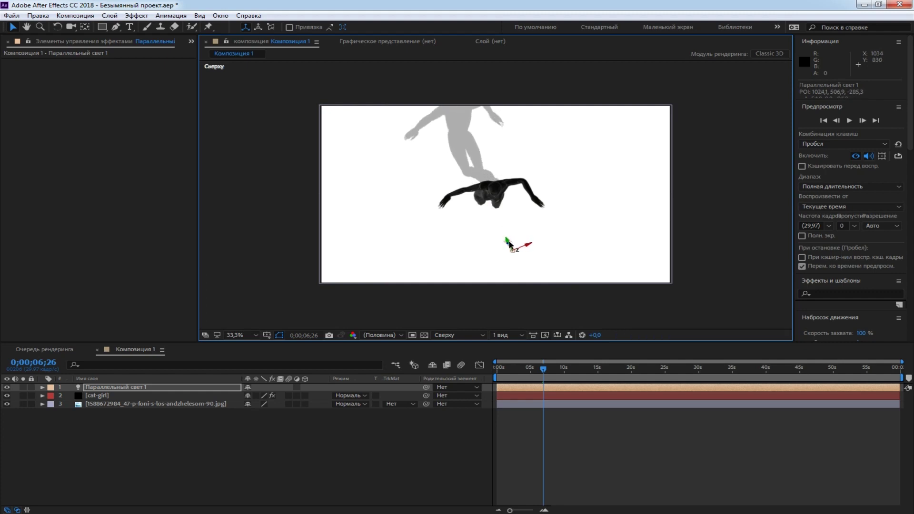
{"action": "left_click", "coordinate": [459, 334]}
{"action": "left_click", "coordinate": [466, 347]}
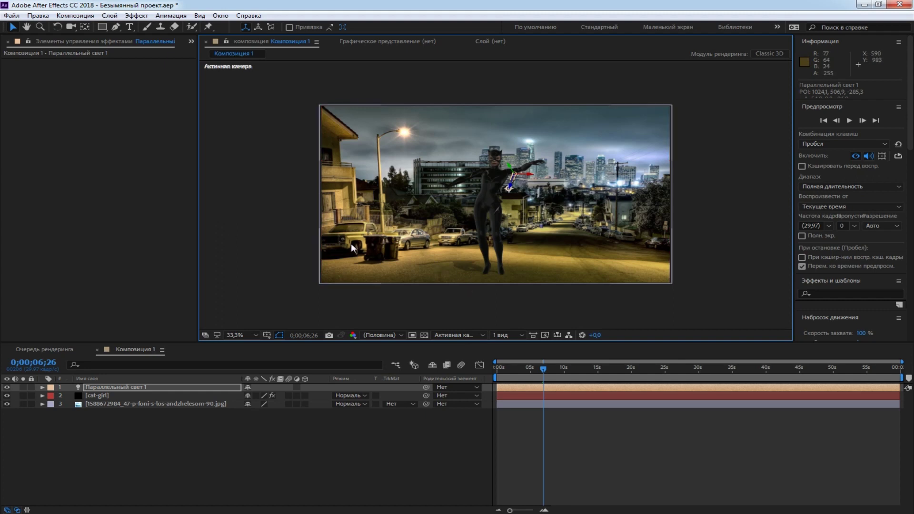
{"action": "left_click", "coordinate": [113, 395]}
{"action": "left_click", "coordinate": [62, 85]}
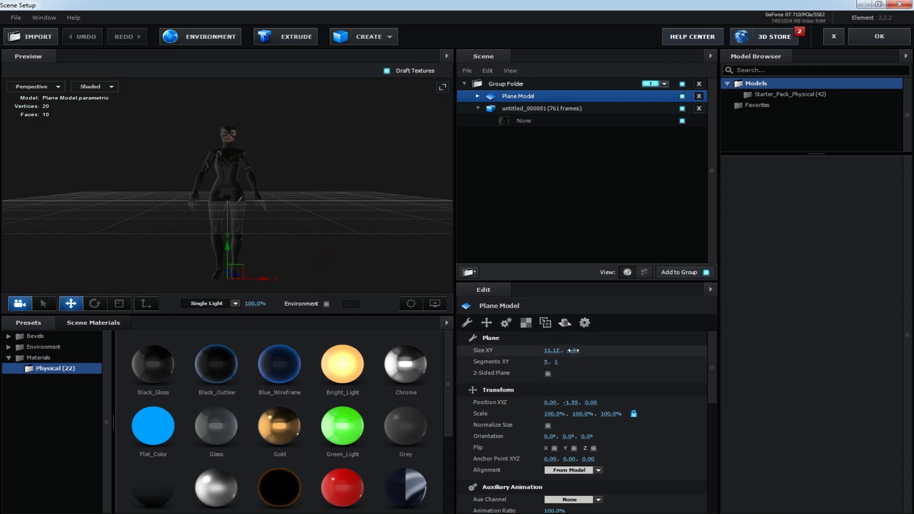
- Resize the ground plane to 18.59 × 14.93, apply Matte_Shadow from Scene Materials, and accept the scene
{"action": "left_click_drag", "start_coordinate": [643, 350], "coordinate": [631, 356]}
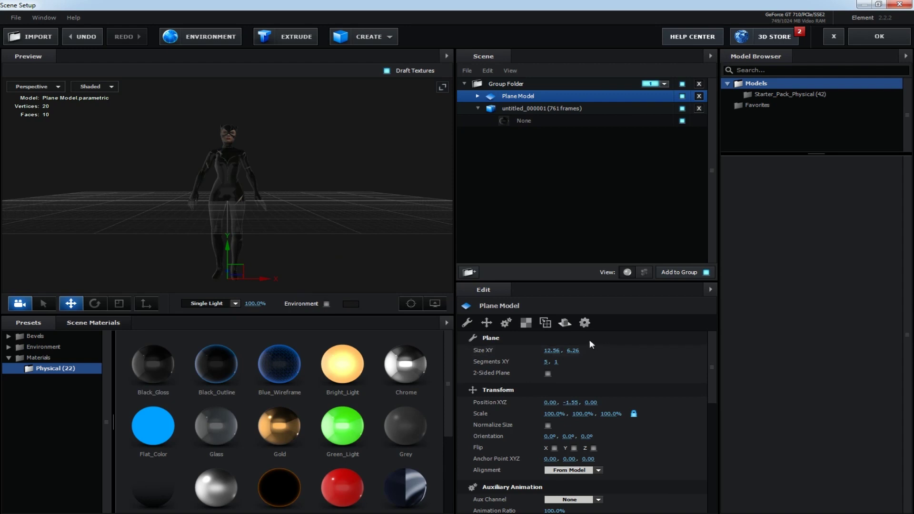
{"action": "left_click_drag", "start_coordinate": [585, 349], "coordinate": [656, 350]}
{"action": "left_click_drag", "start_coordinate": [163, 438], "coordinate": [350, 269]}
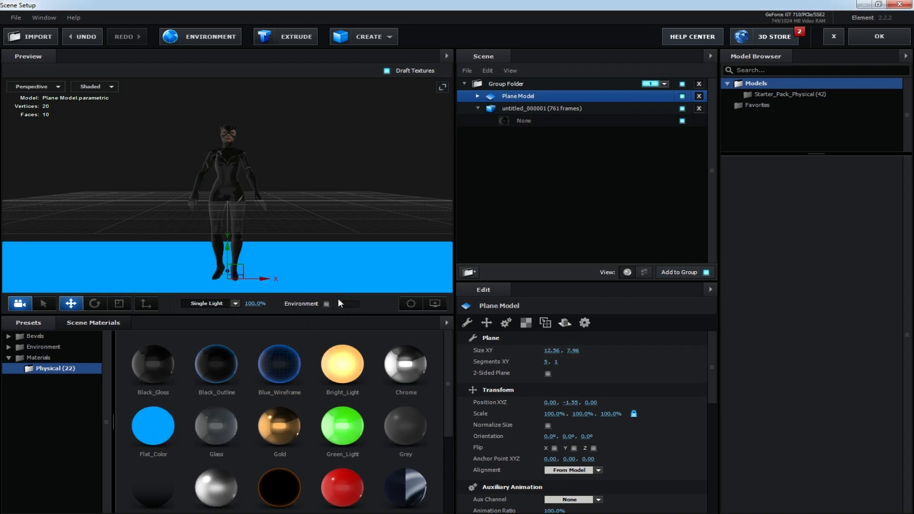
{"action": "left_click_drag", "start_coordinate": [573, 351], "coordinate": [875, 349]}
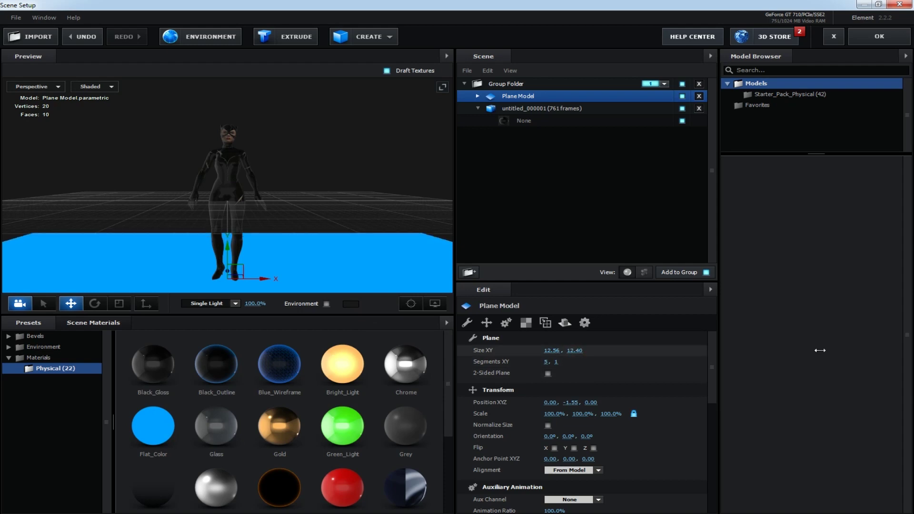
{"action": "left_click_drag", "start_coordinate": [574, 350], "coordinate": [830, 347]}
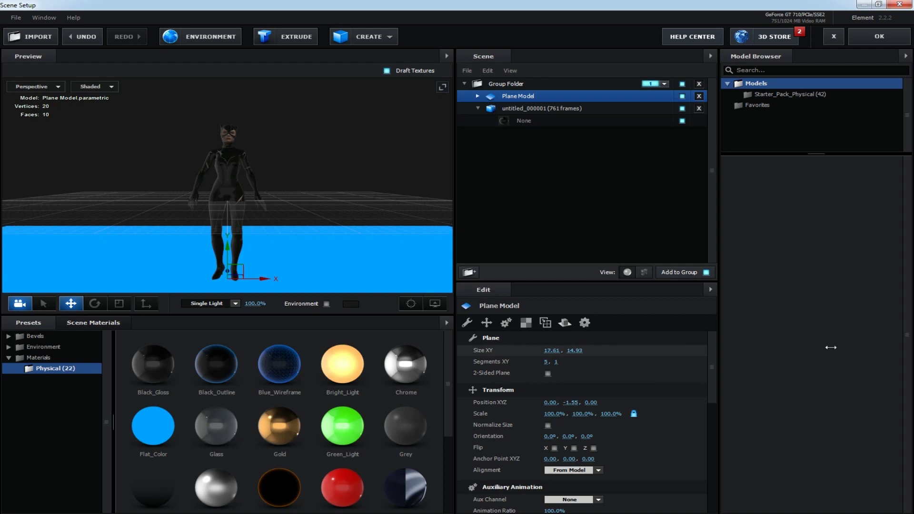
{"action": "scroll", "coordinate": [250, 446], "scroll_direction": "down", "scroll_amount": 1}
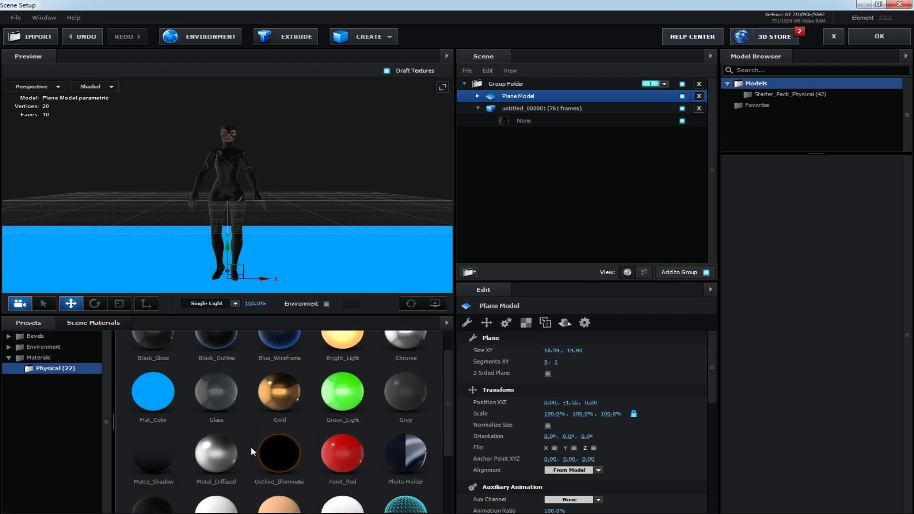
{"action": "left_click_drag", "start_coordinate": [152, 470], "coordinate": [343, 275]}
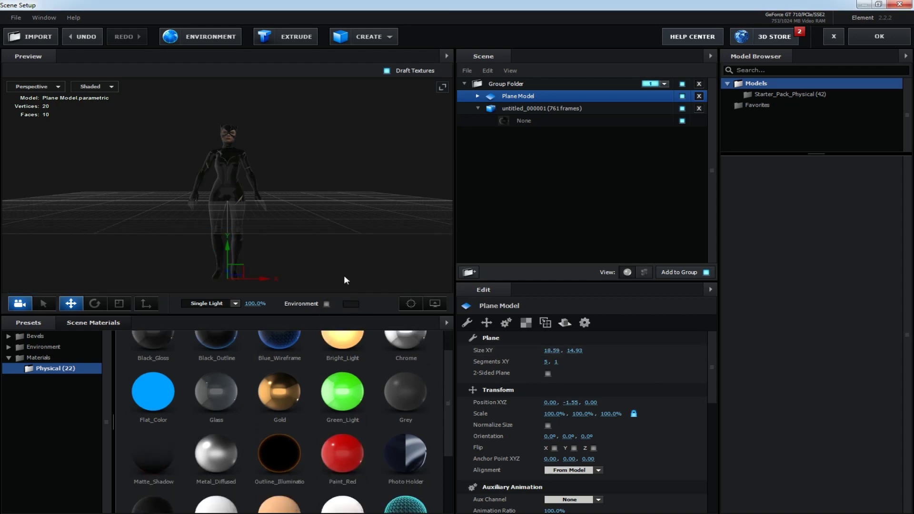
{"action": "left_click", "coordinate": [867, 36]}
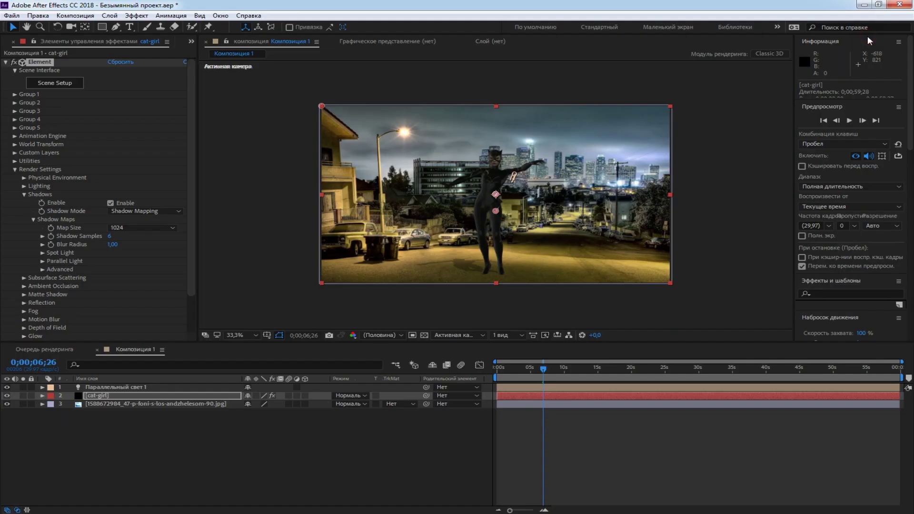
- Preview the dance with its ground shadow twice from the first frame, then select Параллельный свет 1
{"action": "left_click_drag", "start_coordinate": [544, 372], "coordinate": [478, 376]}
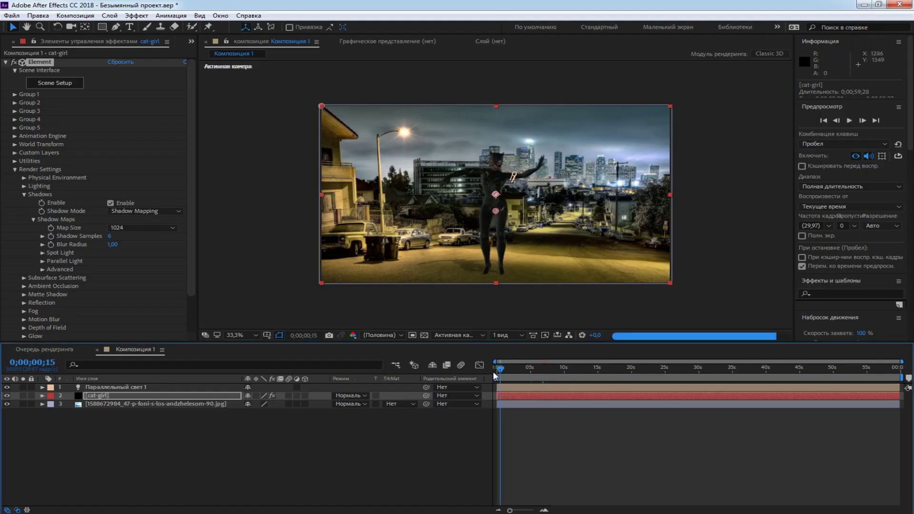
{"action": "key", "text": "space"}
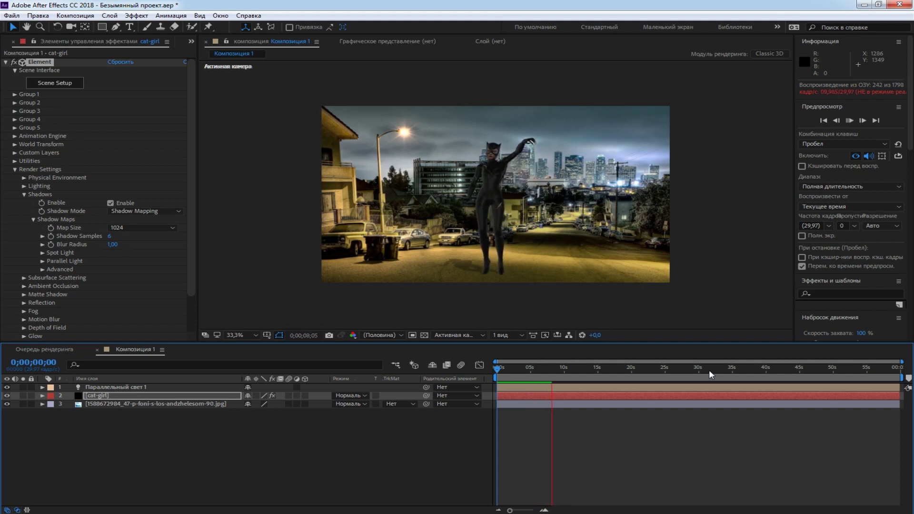
{"action": "key", "text": "space"}
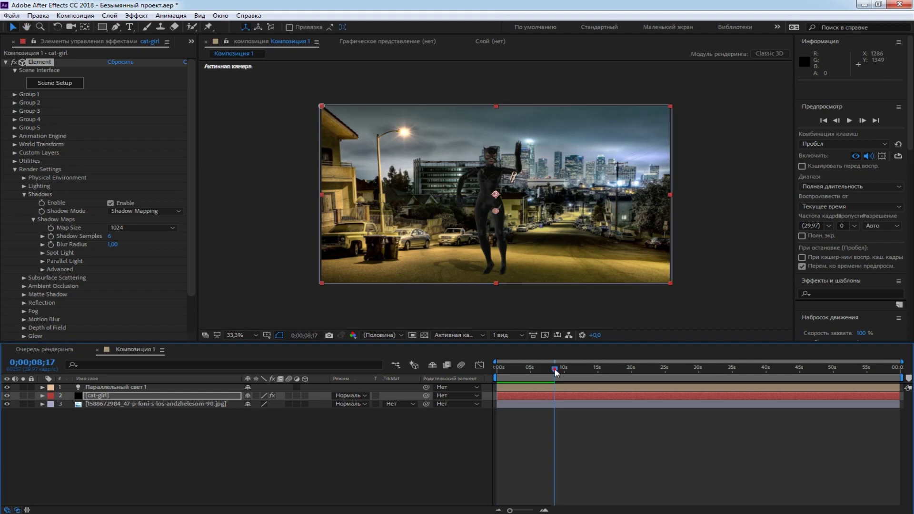
{"action": "left_click_drag", "start_coordinate": [555, 368], "coordinate": [485, 372]}
{"action": "key", "text": "space"}
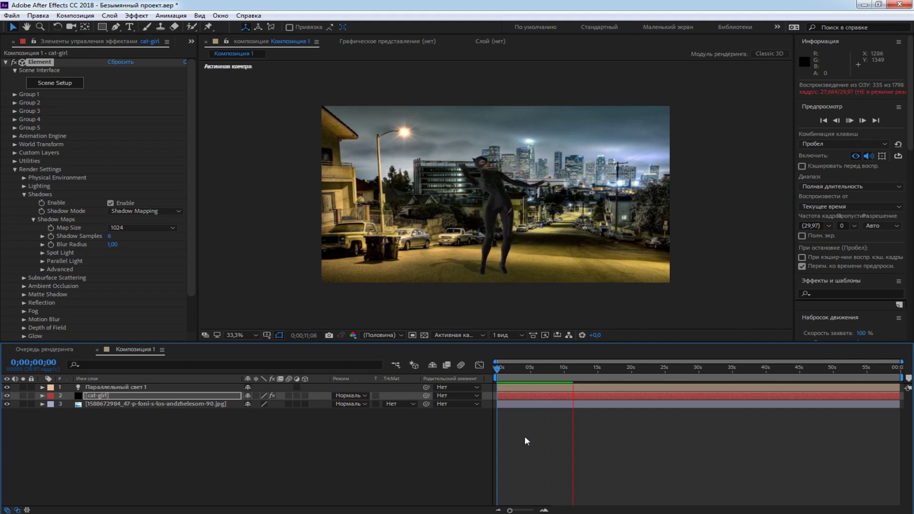
{"action": "key", "text": "space"}
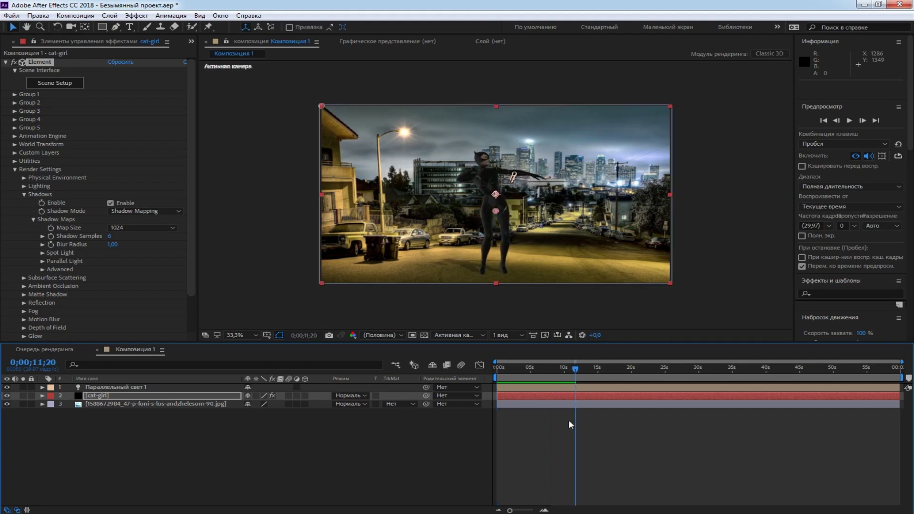
{"action": "left_click_drag", "start_coordinate": [575, 367], "coordinate": [479, 377]}
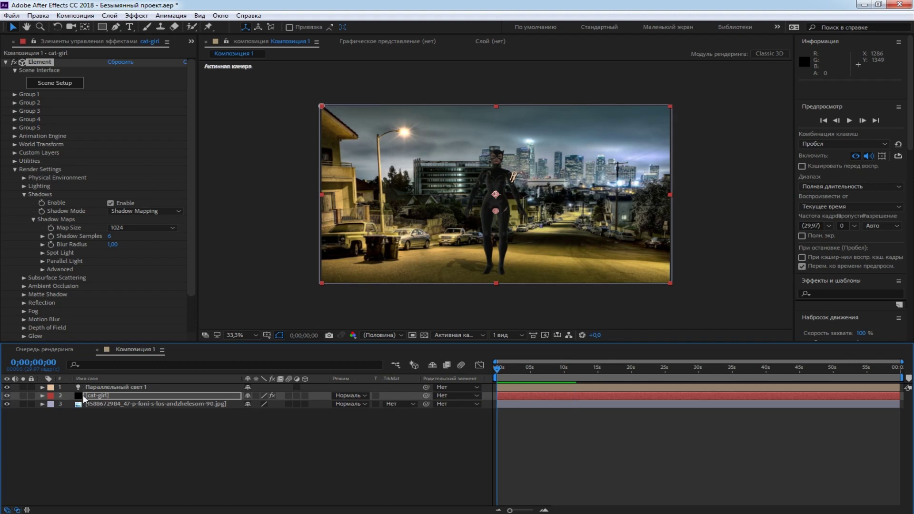
{"action": "left_click", "coordinate": [100, 388]}
- Set Parallel Light 1 to 85% intensity with 47% shadow darkness in Light Settings
{"action": "double_click", "coordinate": [101, 388]}
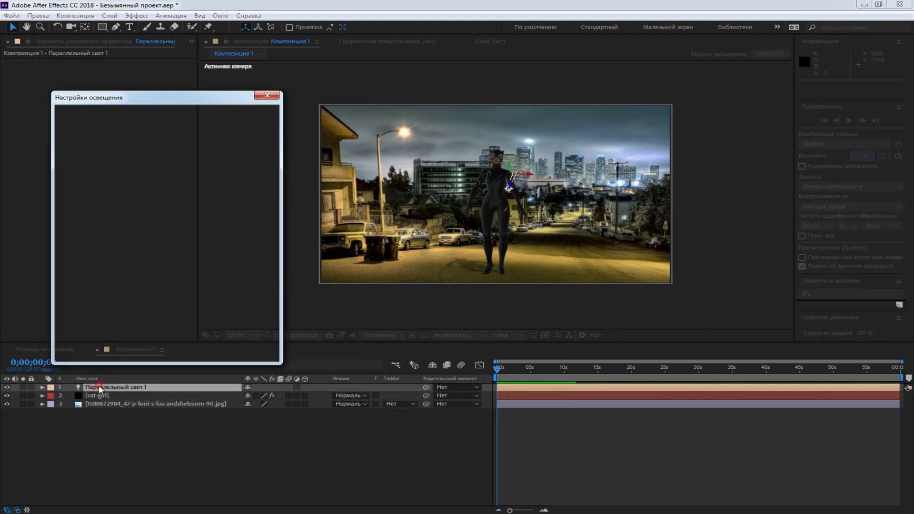
{"action": "left_click", "coordinate": [151, 275]}
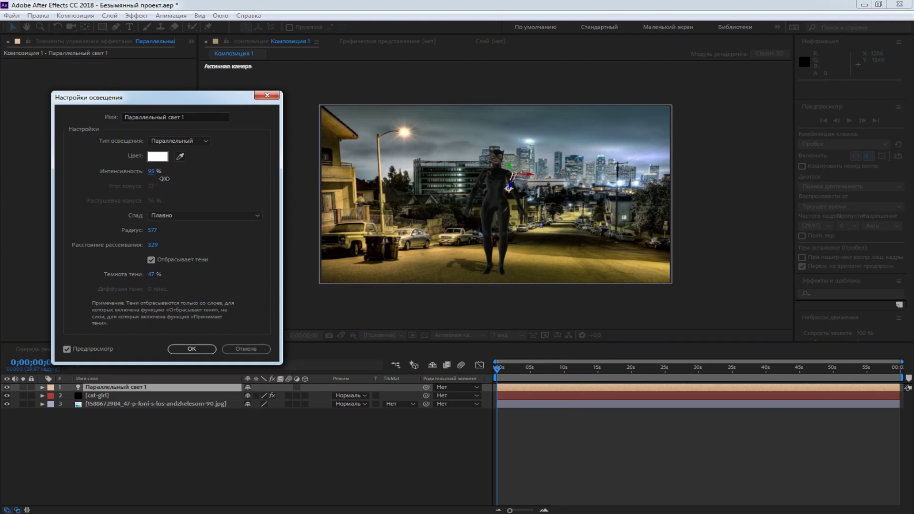
{"action": "left_click", "coordinate": [246, 349]}
{"action": "double_click", "coordinate": [104, 388]}
{"action": "key", "text": "Return"}
- Check the light from the Top view, then preview the dance from the Active Camera view
{"action": "left_click", "coordinate": [457, 335]}
{"action": "left_click", "coordinate": [457, 380]}
{"action": "key", "text": "space"}
{"action": "left_click", "coordinate": [457, 335]}
{"action": "left_click", "coordinate": [495, 370]}
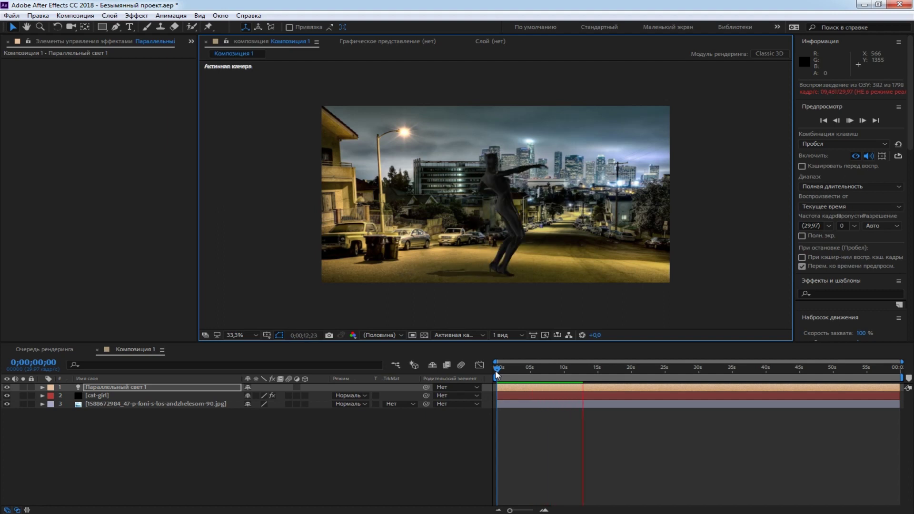
- Move the parallel light and its point of interest in Top and side views so the shadow falls behind her
{"action": "left_click", "coordinate": [456, 335]}
{"action": "left_click", "coordinate": [459, 376]}
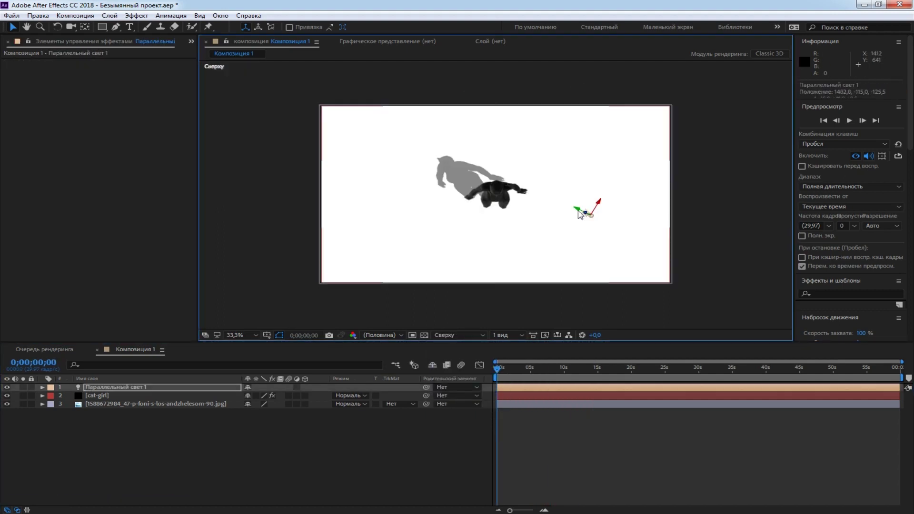
{"action": "key", "text": "Escape"}
{"action": "key", "text": "Escape"}
{"action": "left_click_drag", "start_coordinate": [585, 210], "coordinate": [535, 232]}
{"action": "key", "text": "Escape"}
{"action": "left_click_drag", "start_coordinate": [561, 80], "coordinate": [571, 82]}
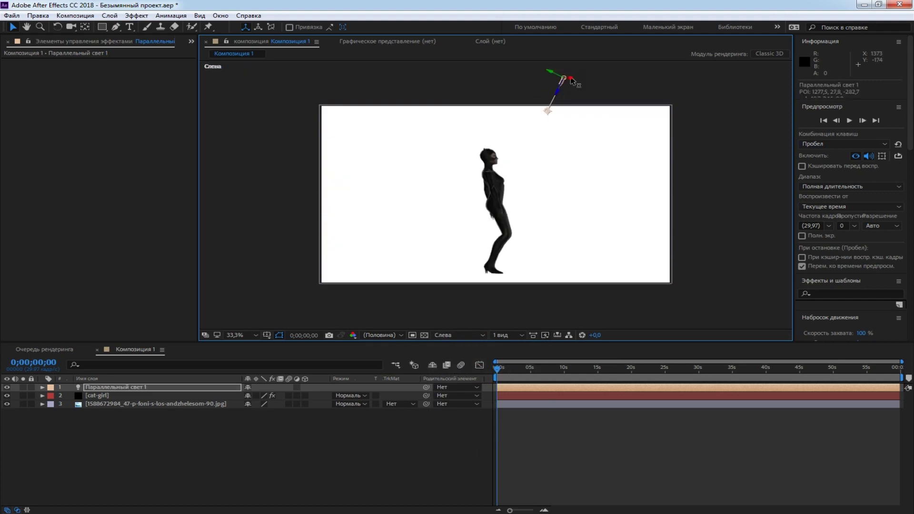